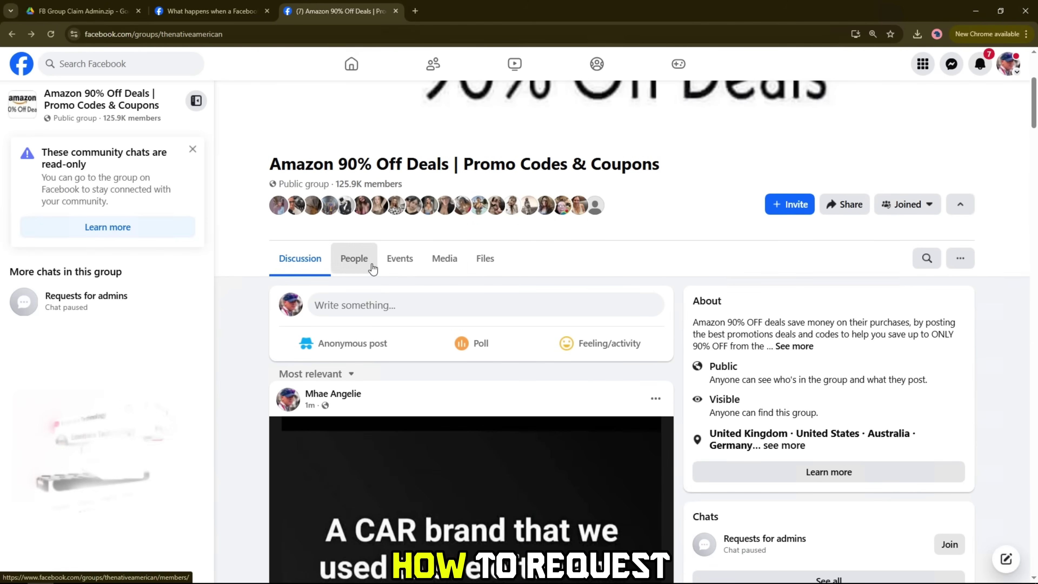
Open and reload the member list of the Amazon 90% Off Deals group and examine it for any admins.
click(373, 269)
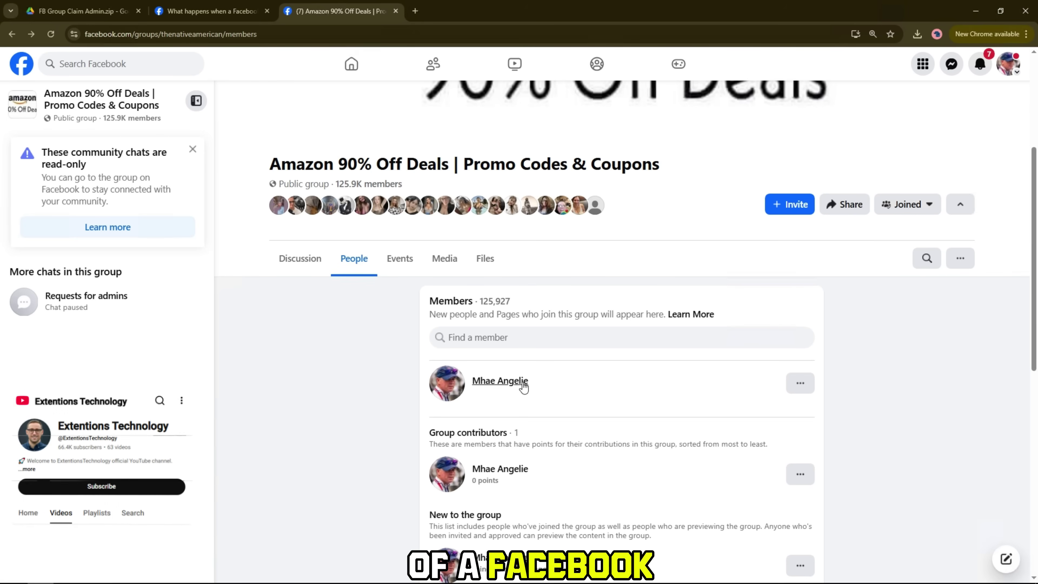
triple_click(560, 433)
right_click(280, 312)
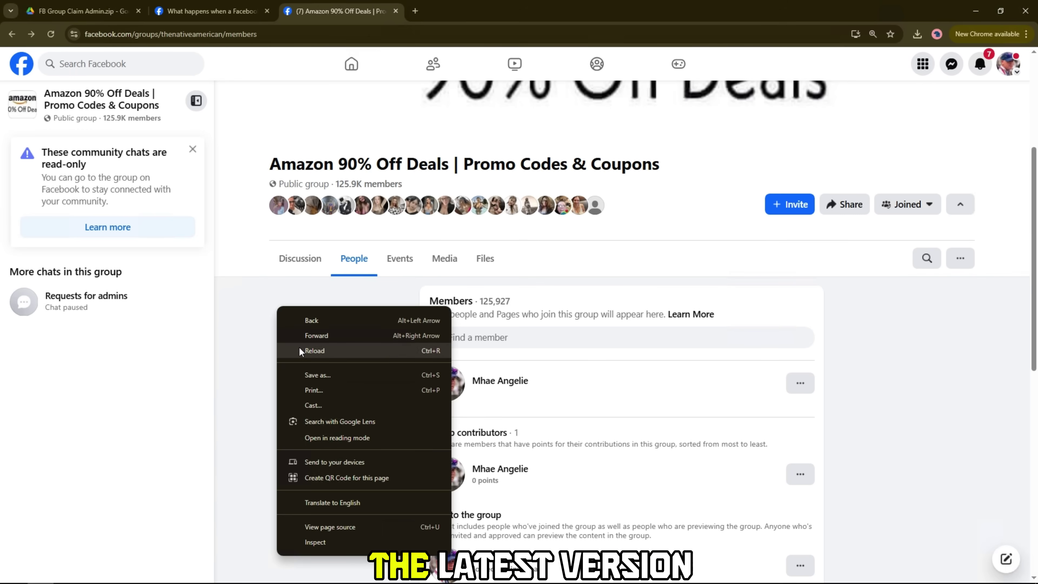
click(304, 347)
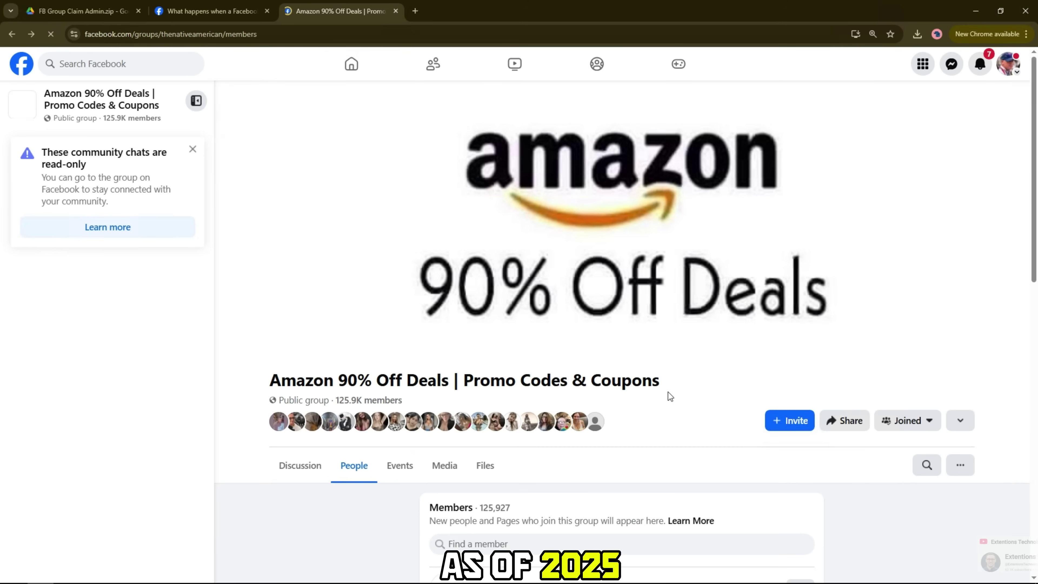
scroll(669, 392, down, 8)
scroll(674, 381, up, 5)
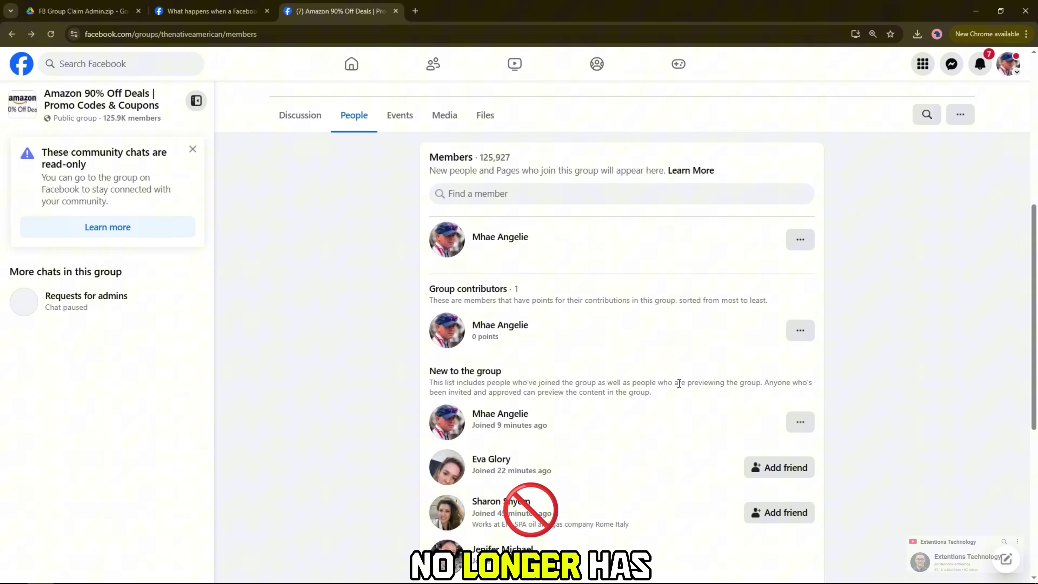
click(797, 356)
click(797, 358)
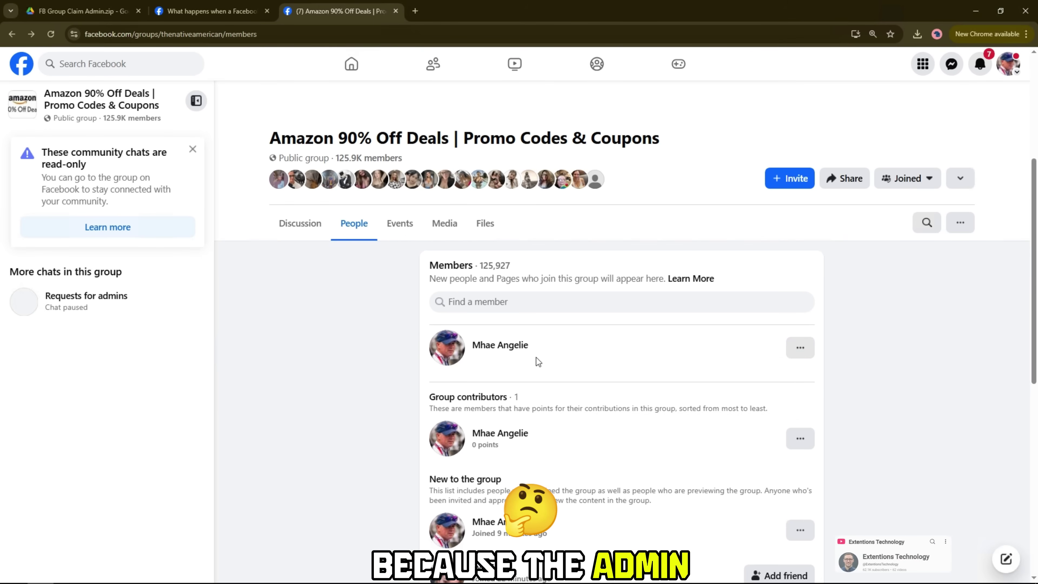
drag(585, 364, 470, 350)
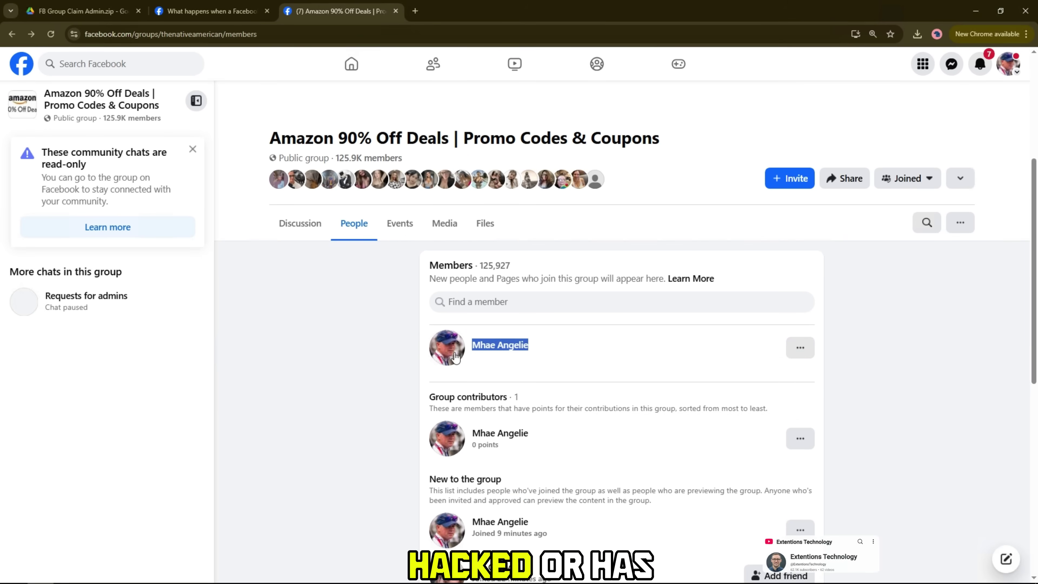
drag(421, 391, 575, 400)
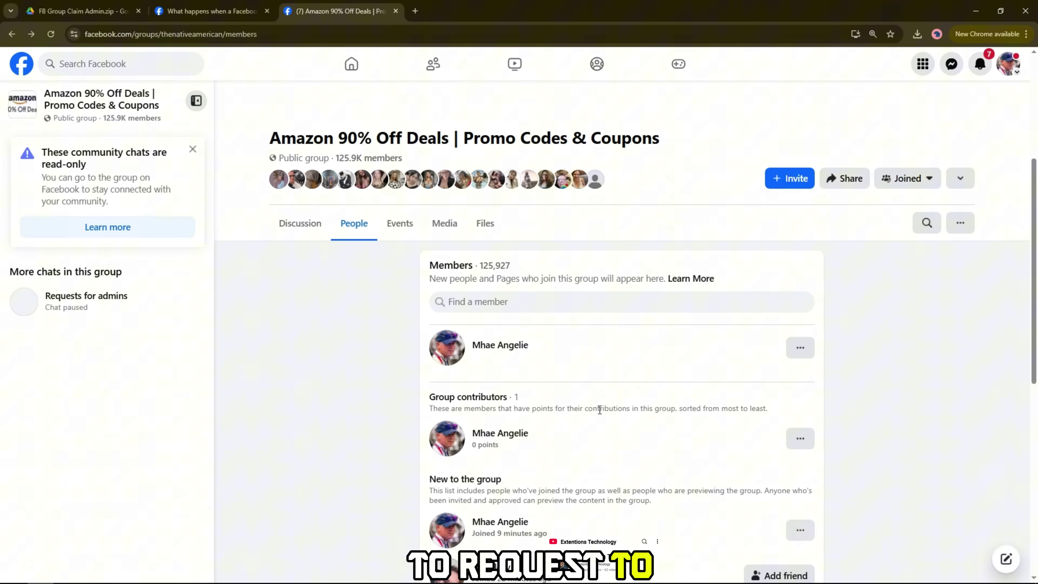
Read the Facebook Help Center article on what happens when a group doesn't have any admins.
click(220, 5)
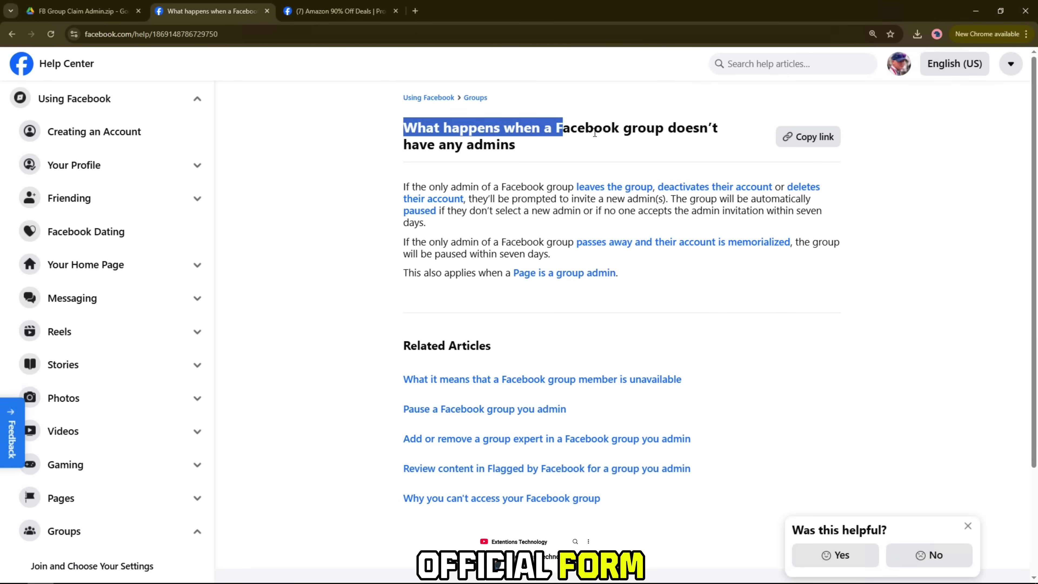
click(404, 150)
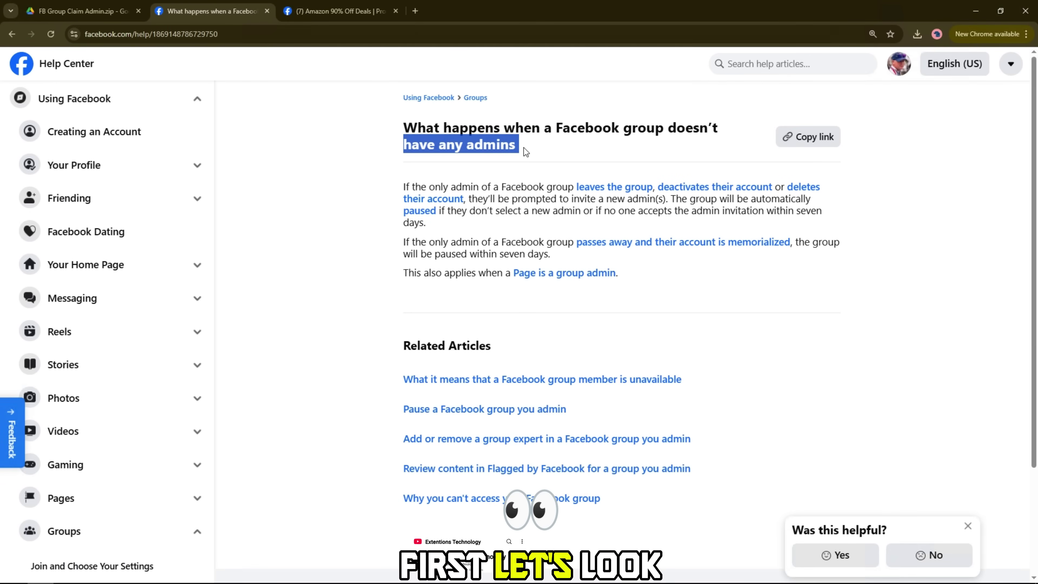
click(492, 163)
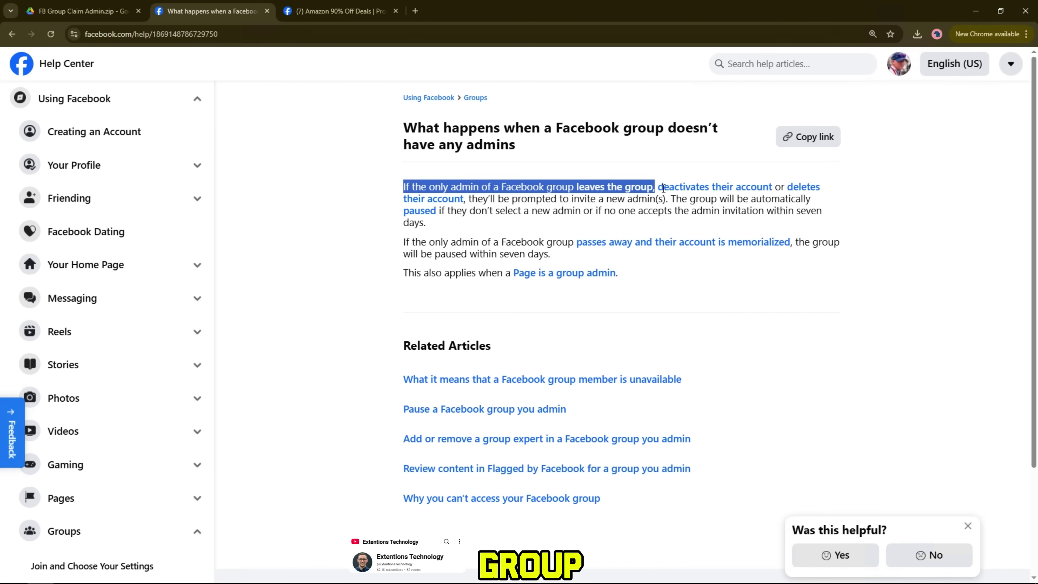
drag(663, 188, 723, 223)
click(724, 223)
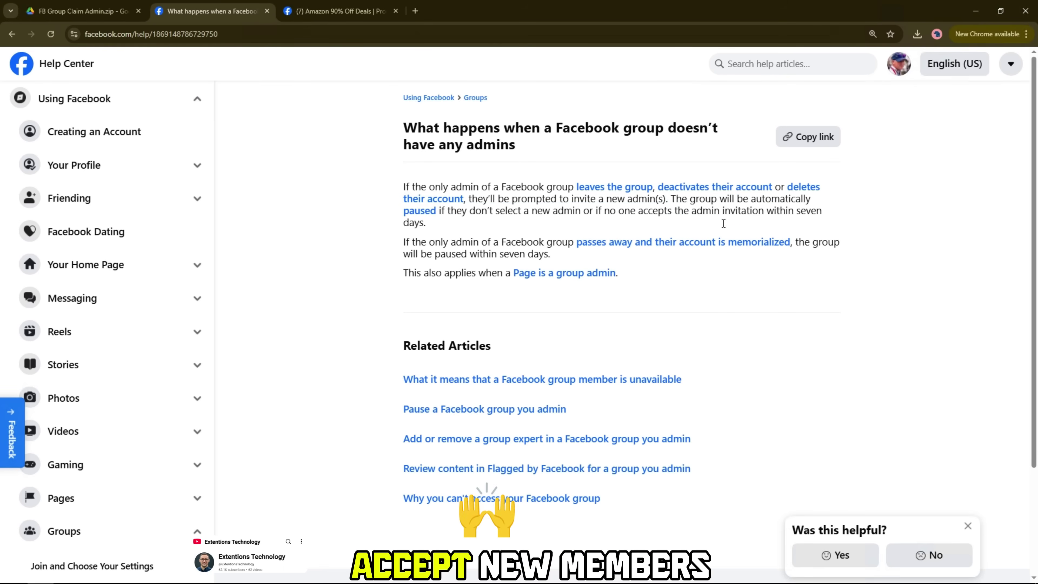
drag(591, 245, 802, 261)
drag(404, 273, 620, 279)
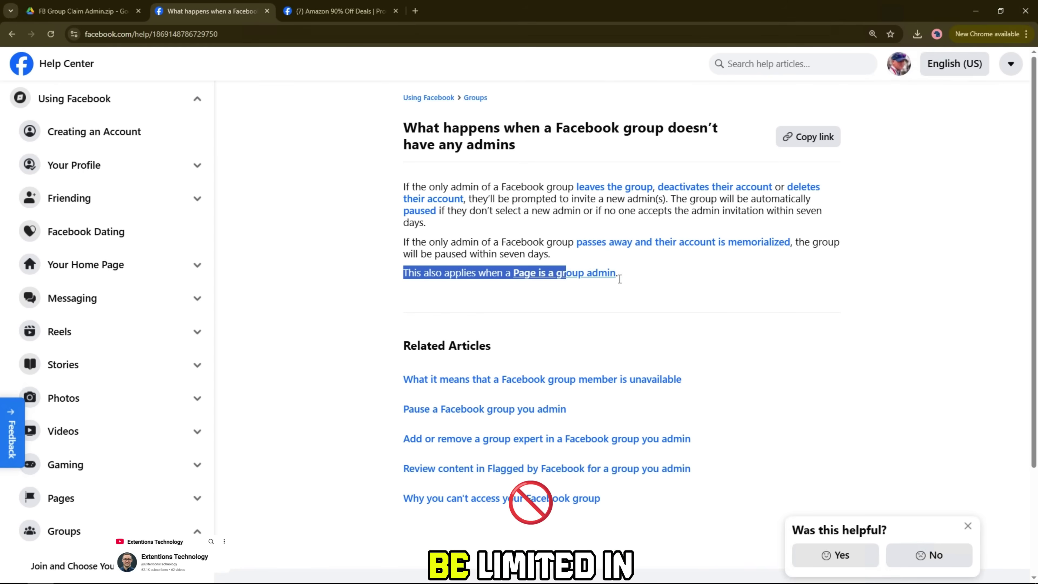
triple_click(495, 253)
click(486, 229)
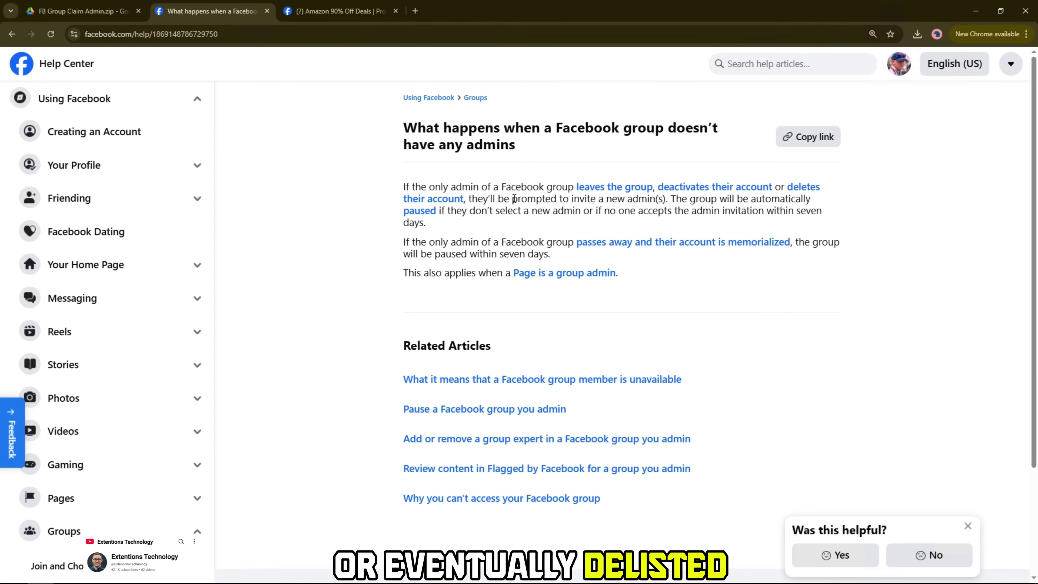
Open the shared FB Group Claim Admin.zip file on Google Drive and download it.
click(315, 6)
click(43, 6)
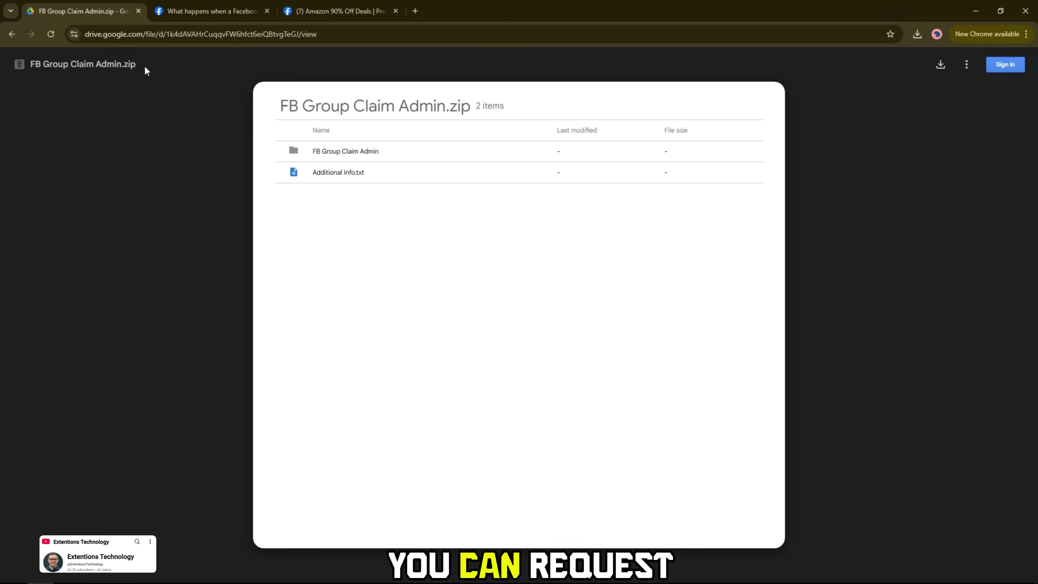
drag(279, 108, 444, 111)
click(560, 102)
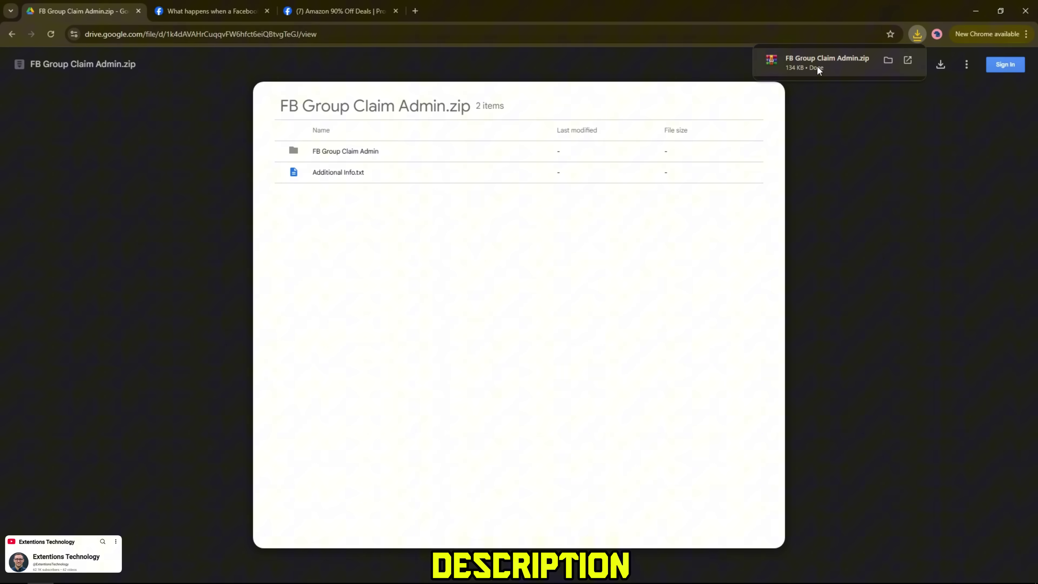
Open Chrome's extension management page and turn on Developer mode.
click(1026, 35)
mouse_move(867, 262)
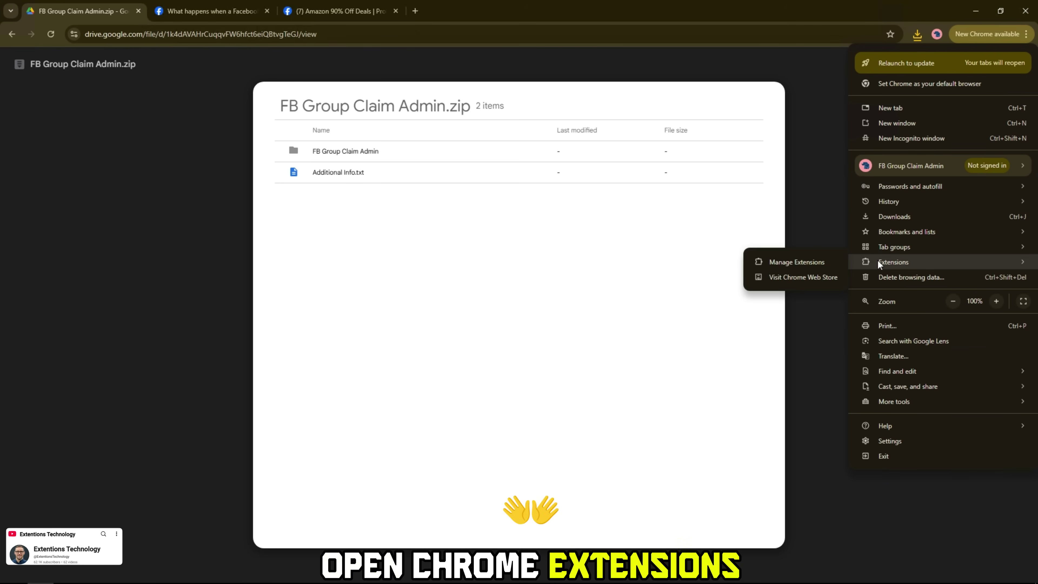
click(791, 262)
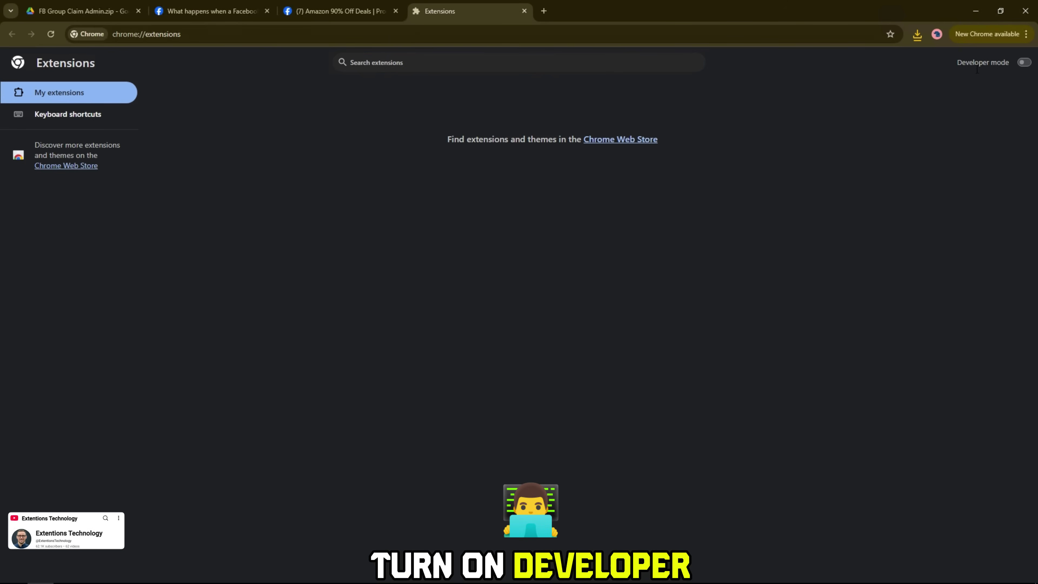
drag(957, 63, 1001, 67)
click(1025, 63)
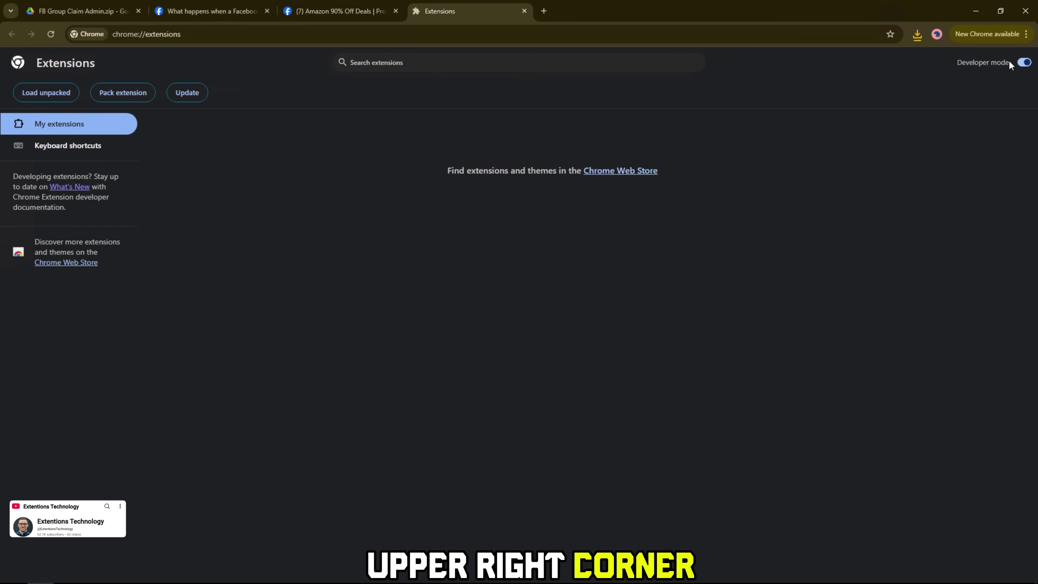
Extract the downloaded FB Group Claim Admin archive into its own folder in Downloads and open that folder.
click(917, 34)
click(888, 81)
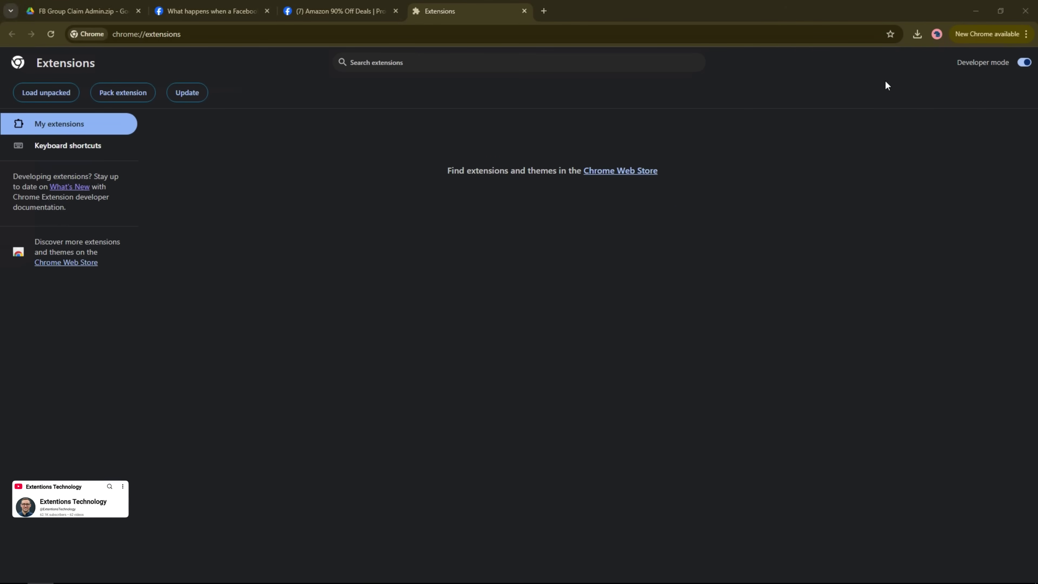
right_click(583, 236)
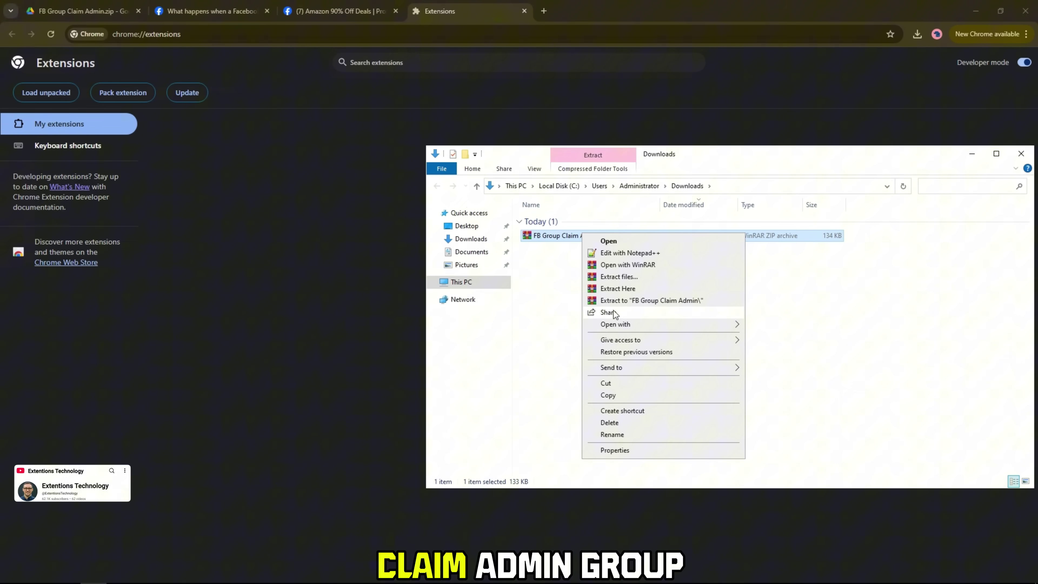
click(620, 299)
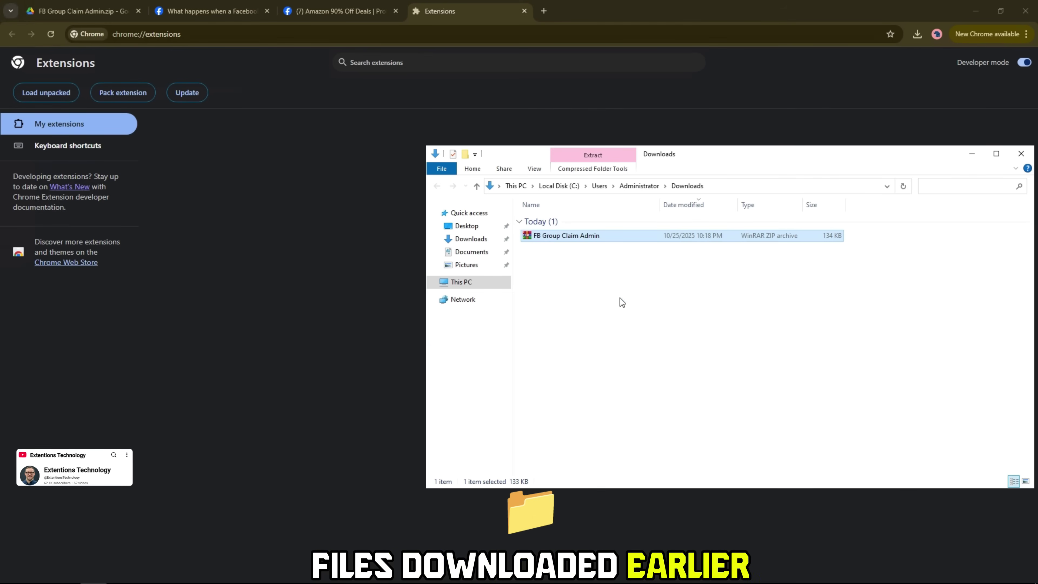
click(567, 249)
double_click(567, 249)
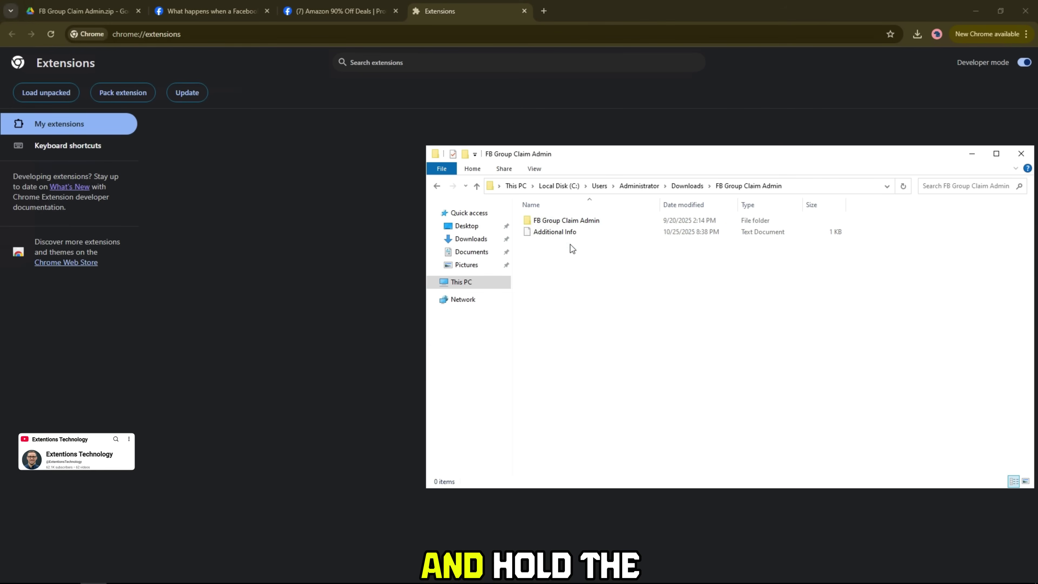
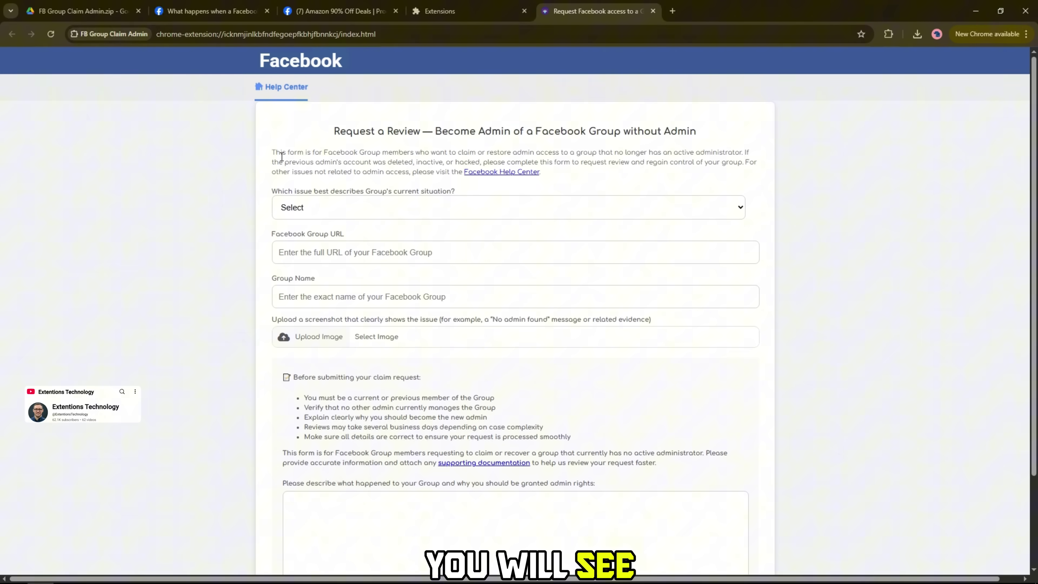
Reload the FB Group Claim Admin extension from Chrome's extensions page.
drag(419, 158, 543, 174)
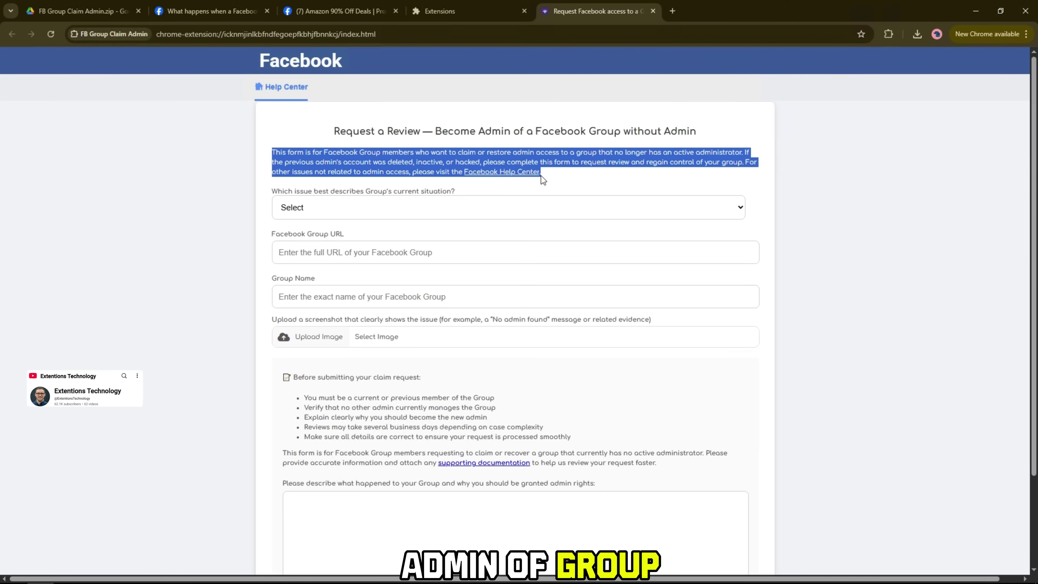
click(470, 12)
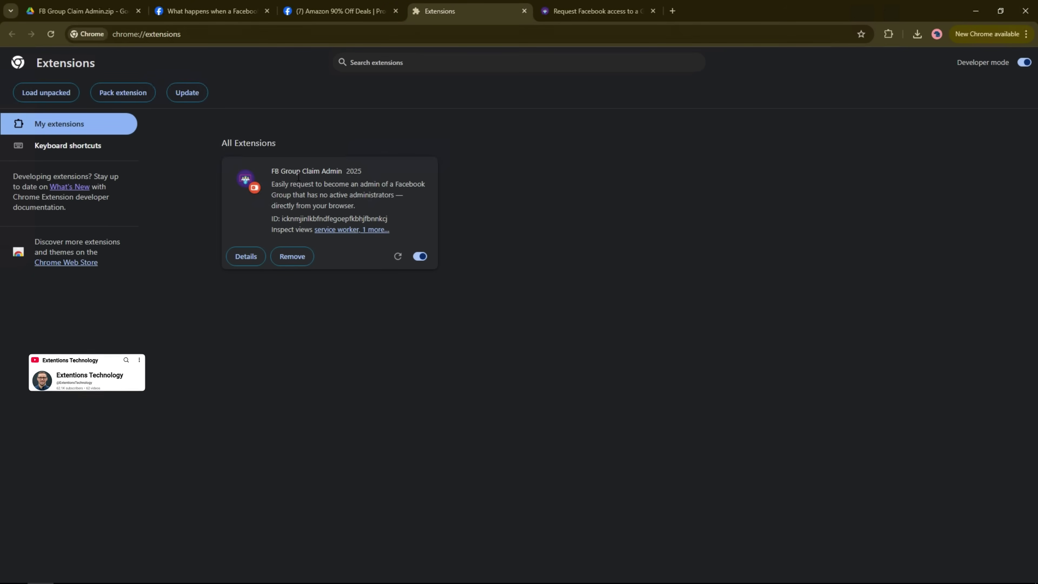
click(398, 256)
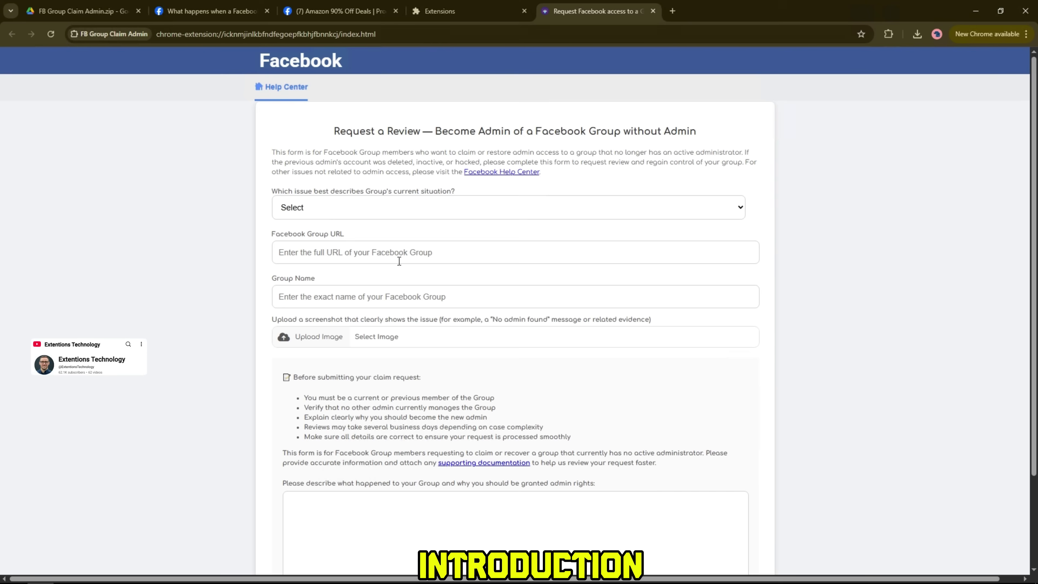
Read the request form's title, introduction and the question about the group's current situation.
drag(333, 132, 701, 137)
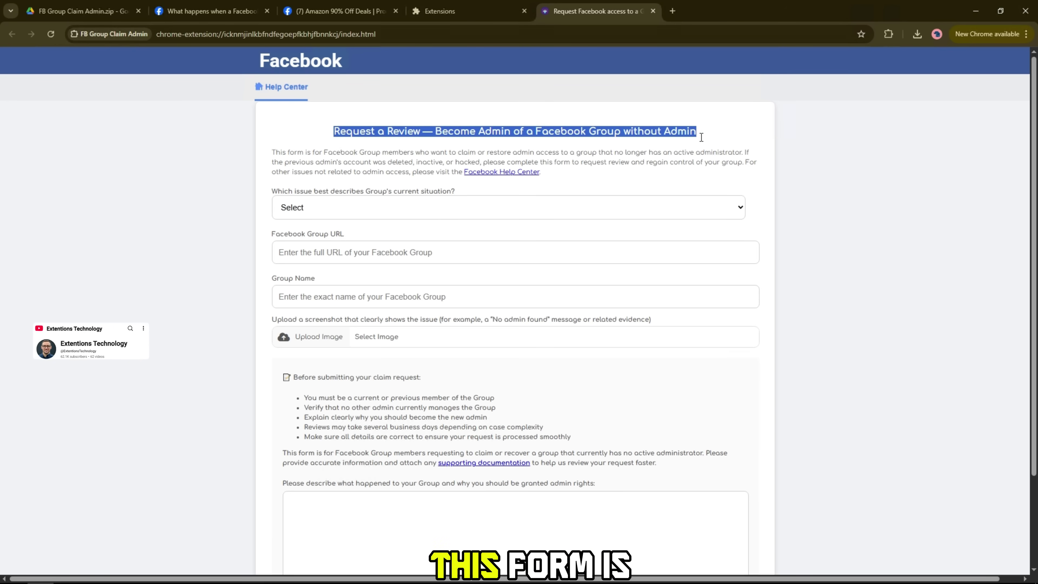
drag(272, 146, 544, 173)
click(391, 182)
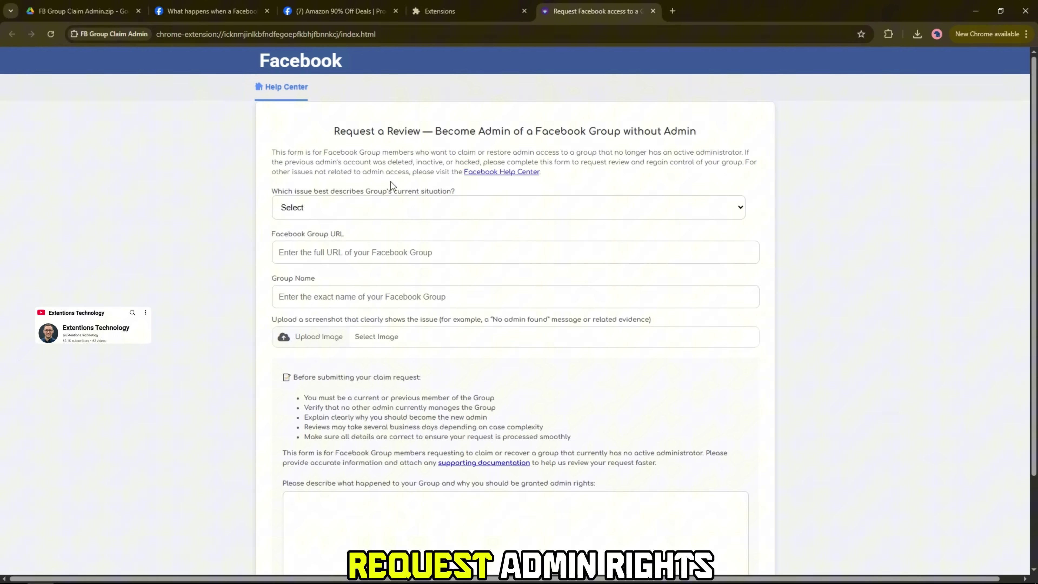
drag(443, 192, 446, 190)
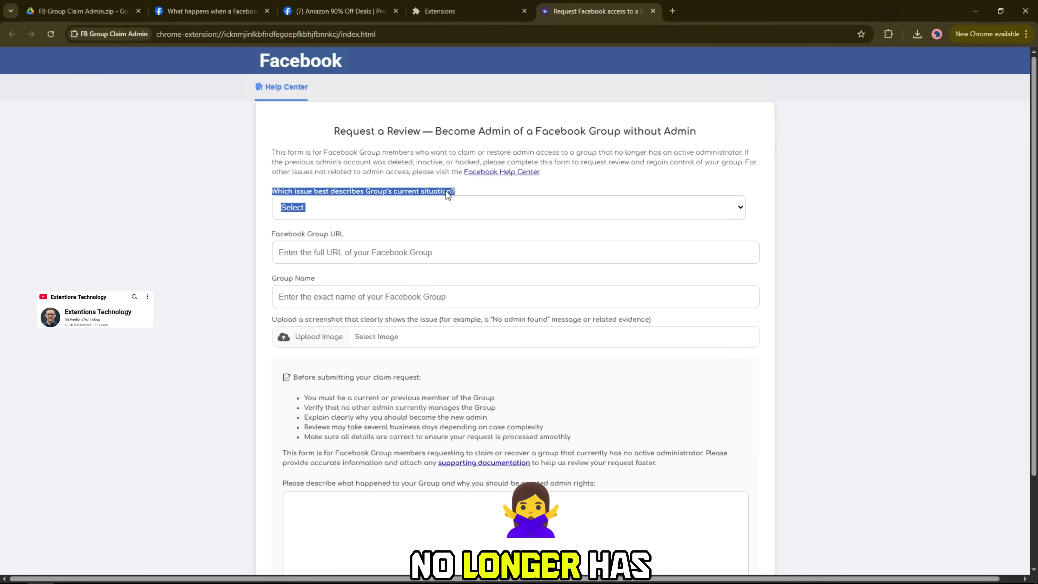
Set the issue describing the group's situation to "The Group currently has no admins", checking the group's member page.
click(388, 204)
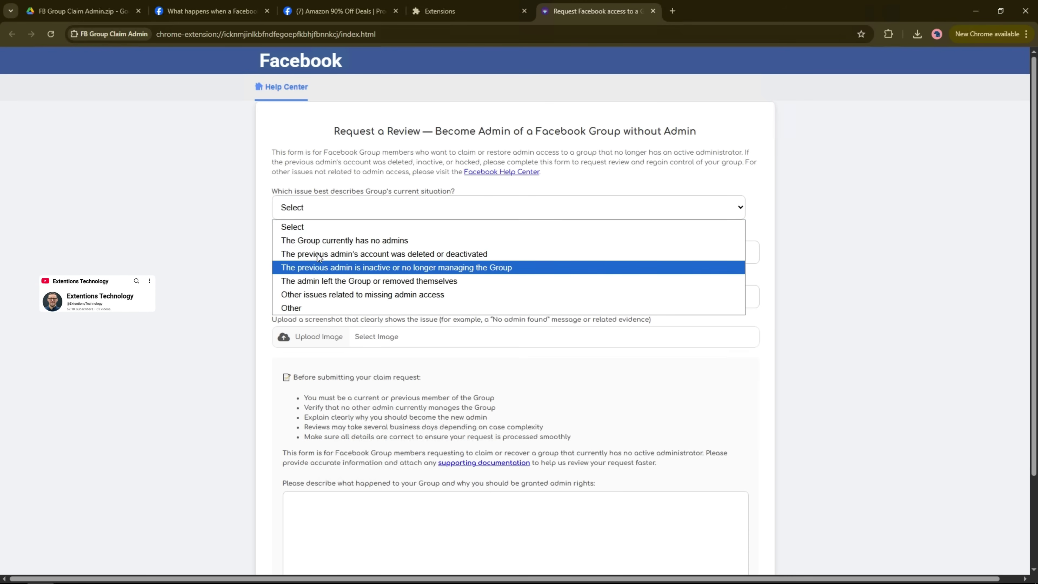
click(318, 254)
click(351, 213)
click(396, 6)
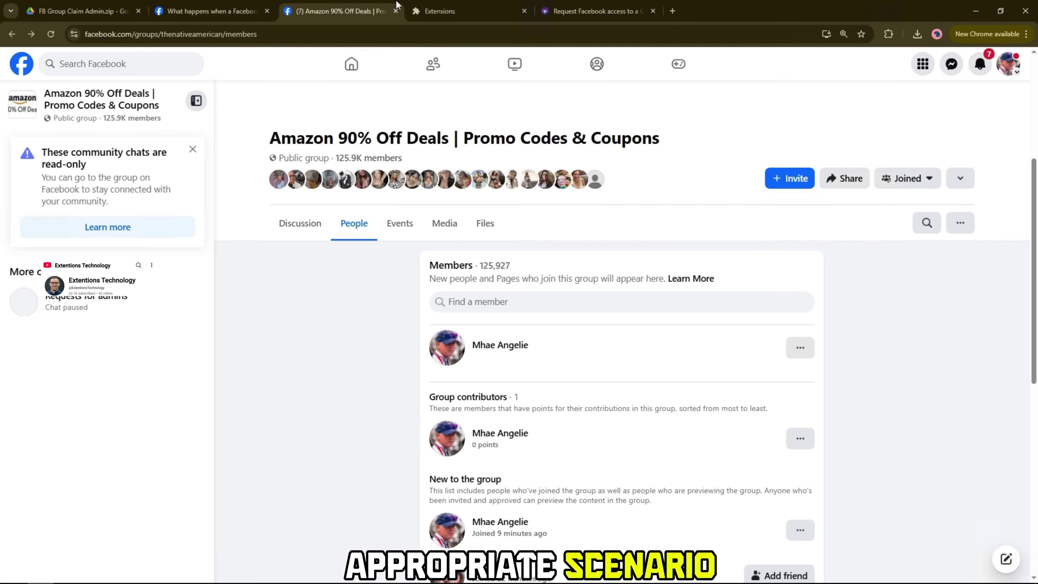
click(597, 11)
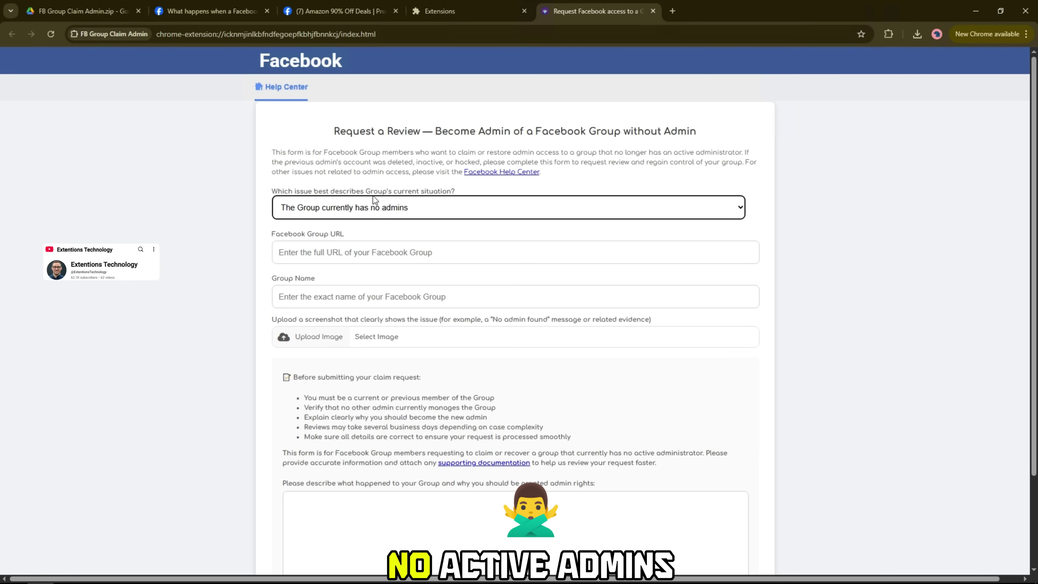
click(369, 208)
click(344, 243)
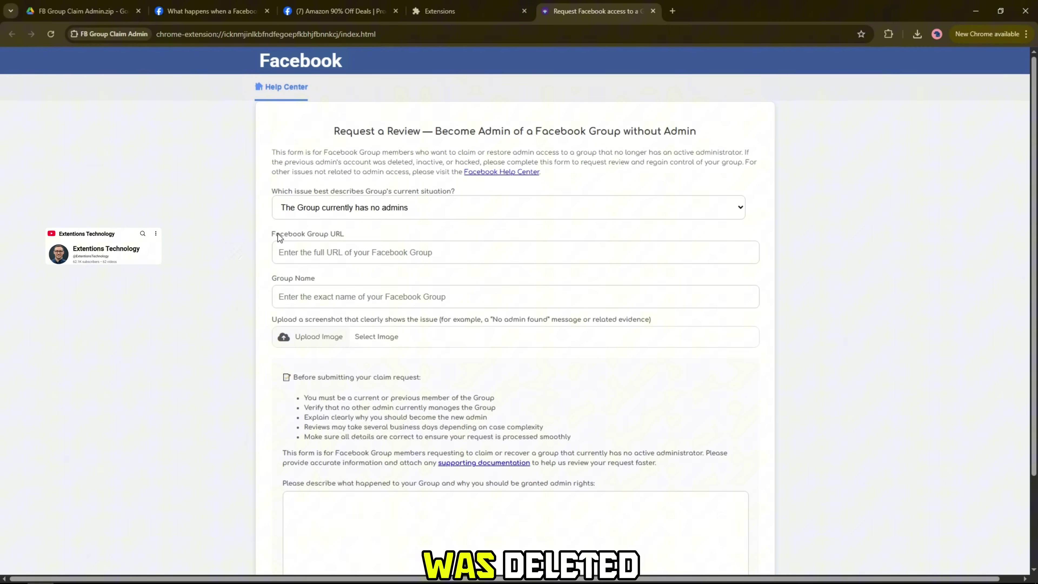
click(355, 253)
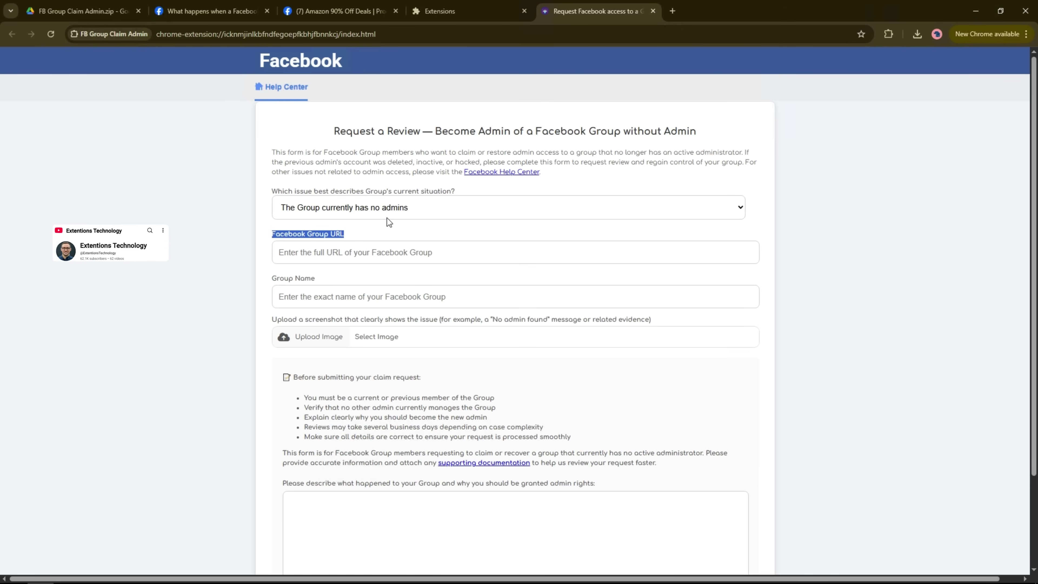
click(341, 11)
click(237, 35)
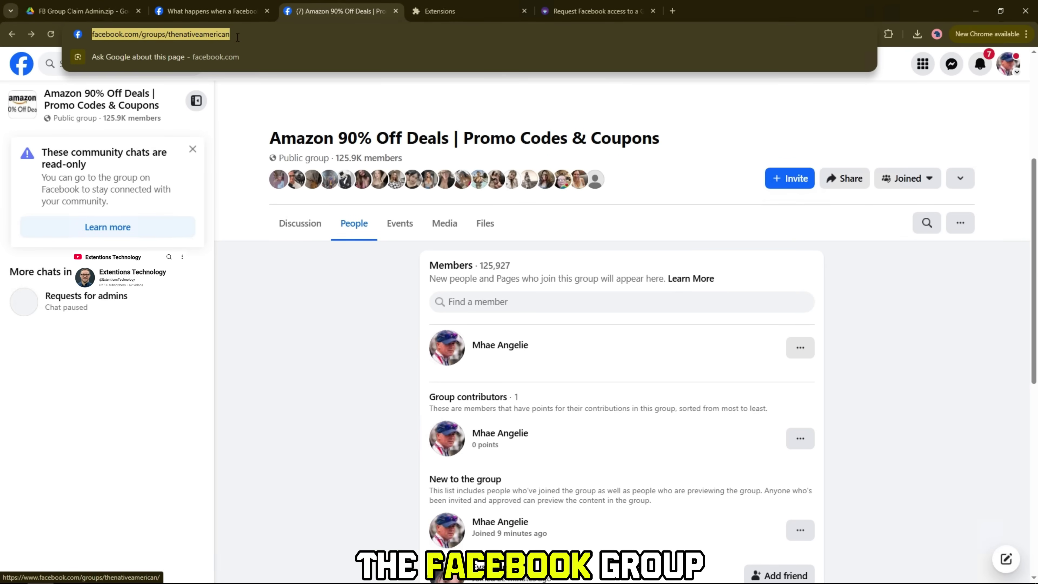
right_click(244, 35)
click(270, 134)
click(552, 11)
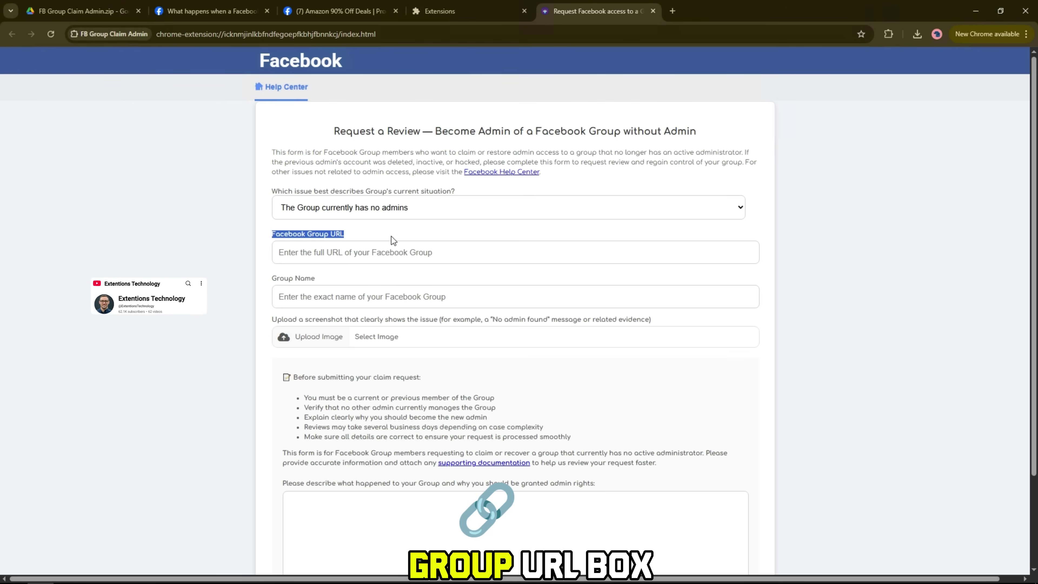
click(385, 253)
key(ctrl+v)
Copy the group's title, "Amazon 90% Off Deals | Promo Codes & Coupons", from its Facebook page into the form's Group Name.
triple_click(327, 279)
click(361, 6)
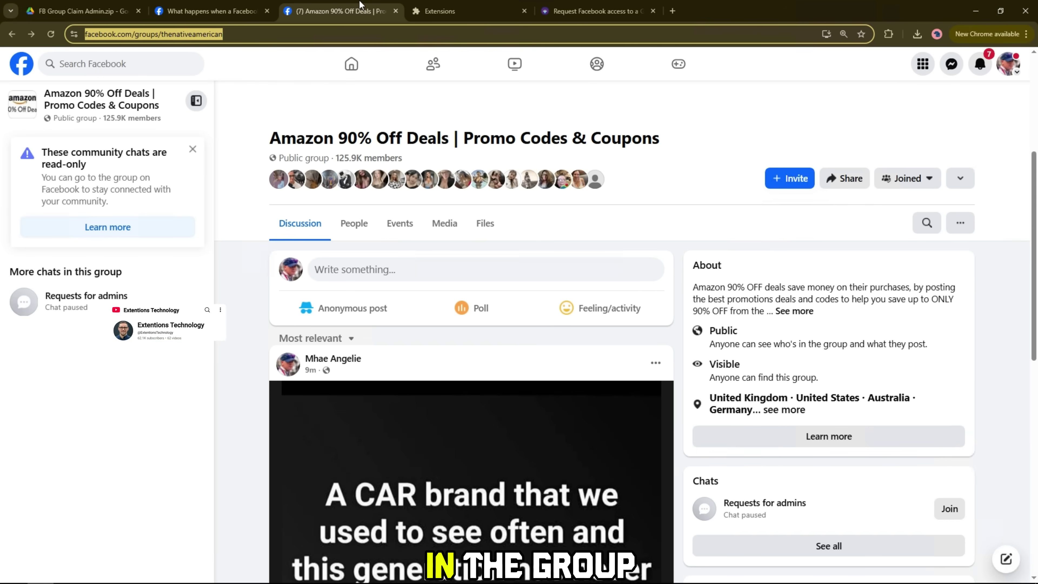
drag(269, 138, 693, 135)
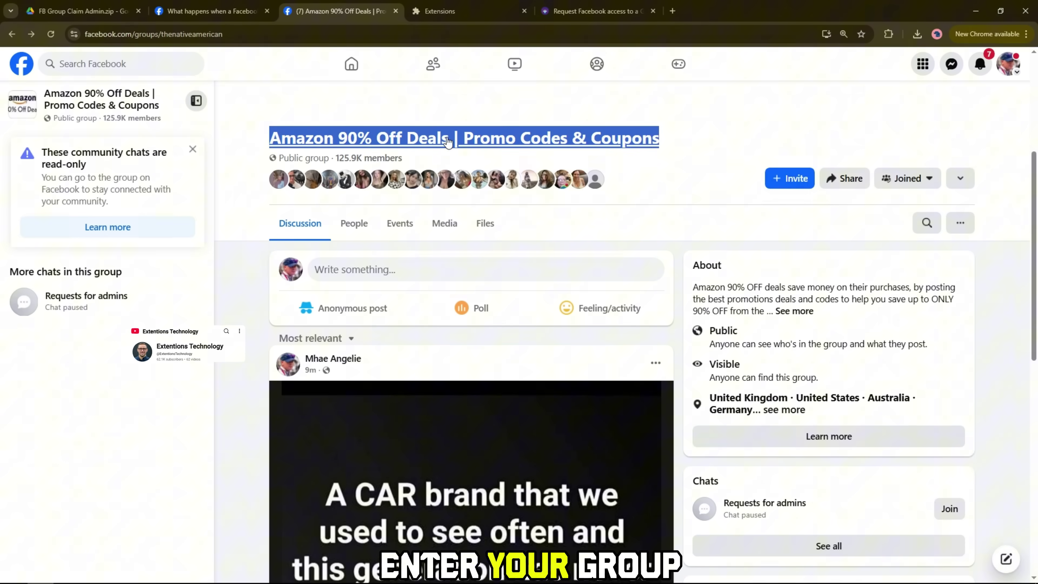
right_click(418, 136)
click(441, 260)
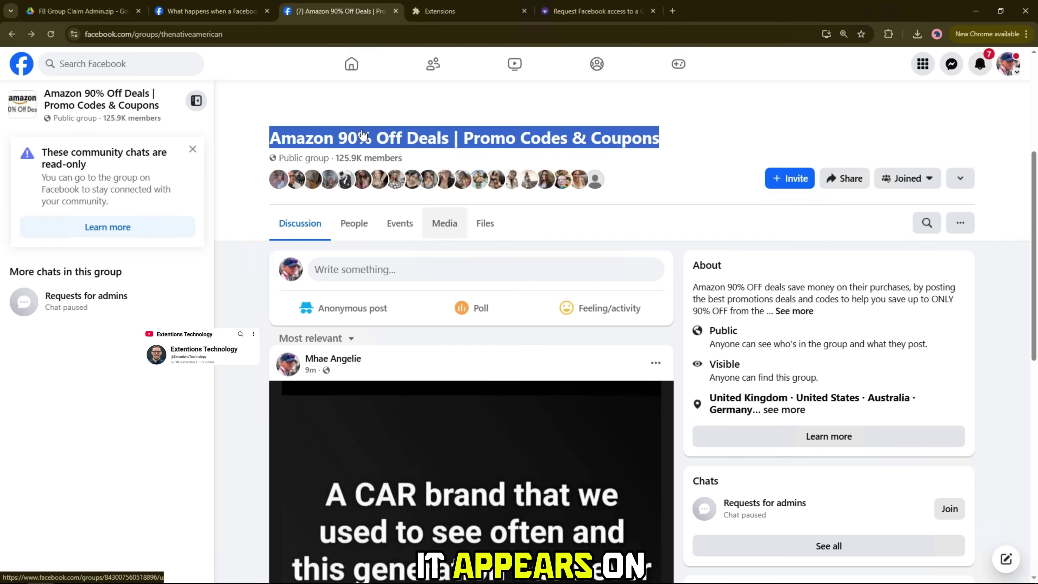
click(544, 9)
click(299, 307)
key(ctrl+v)
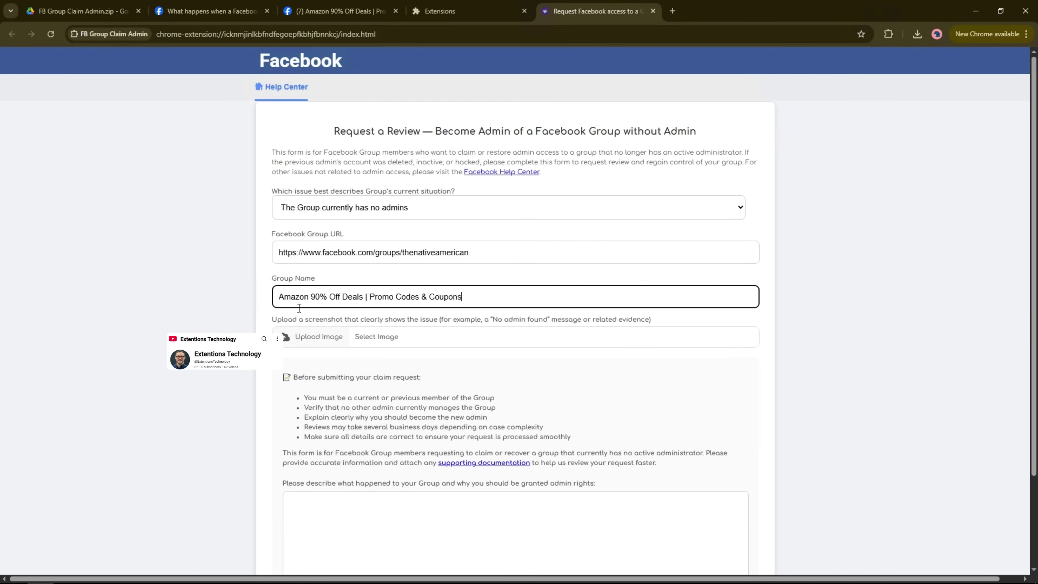
Capture the group's members page with the first member's options open, using the Snipping Tool.
drag(275, 321, 658, 319)
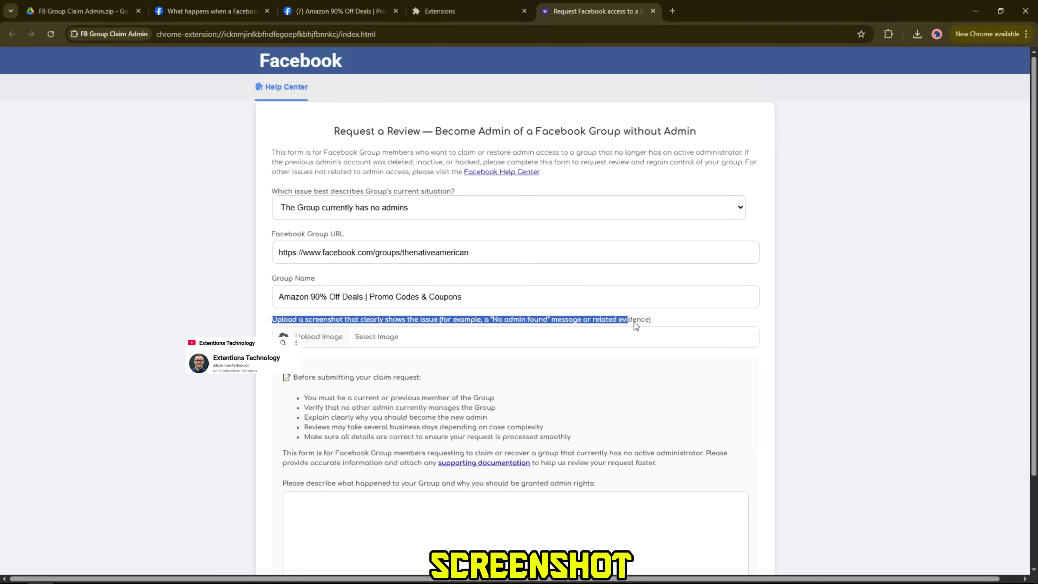
click(665, 321)
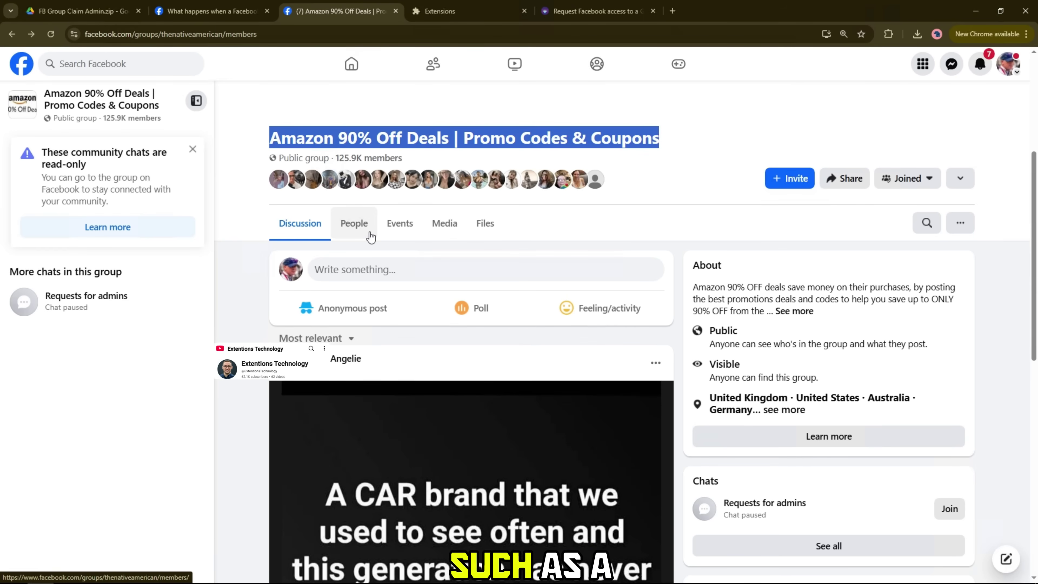
click(353, 223)
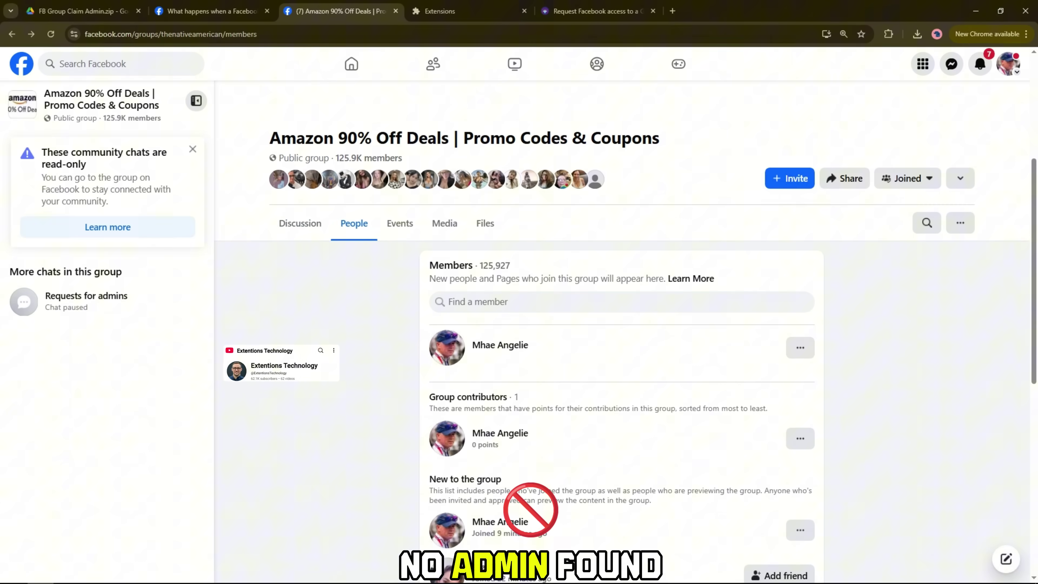
click(811, 347)
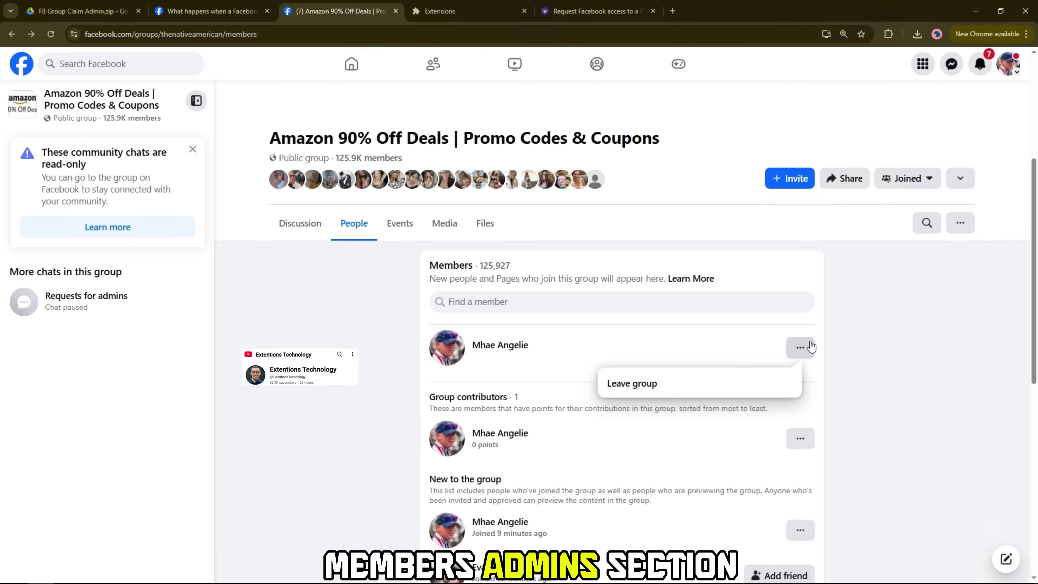
click(67, 573)
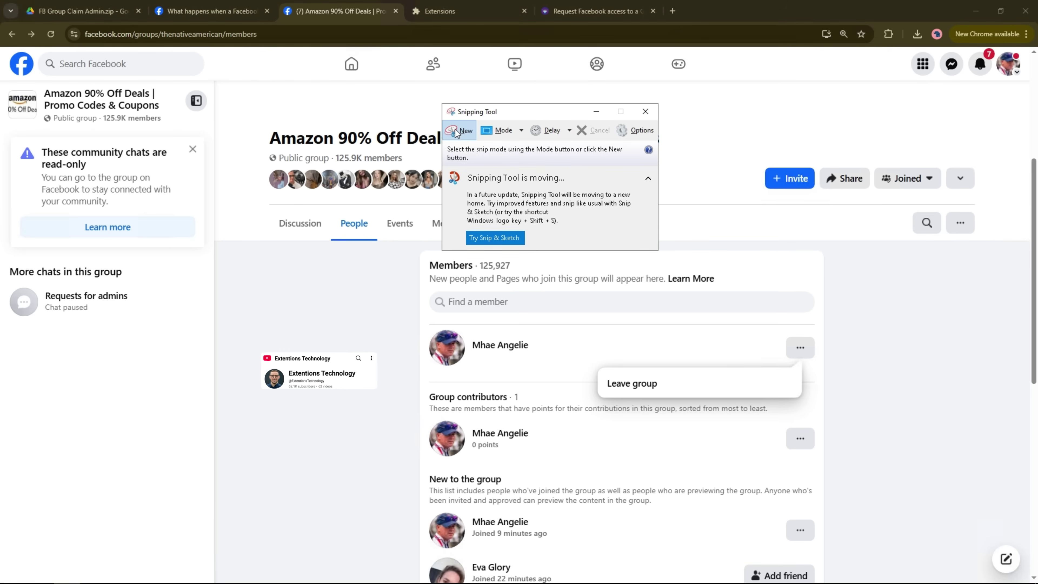
click(464, 130)
drag(0, 47, 1037, 559)
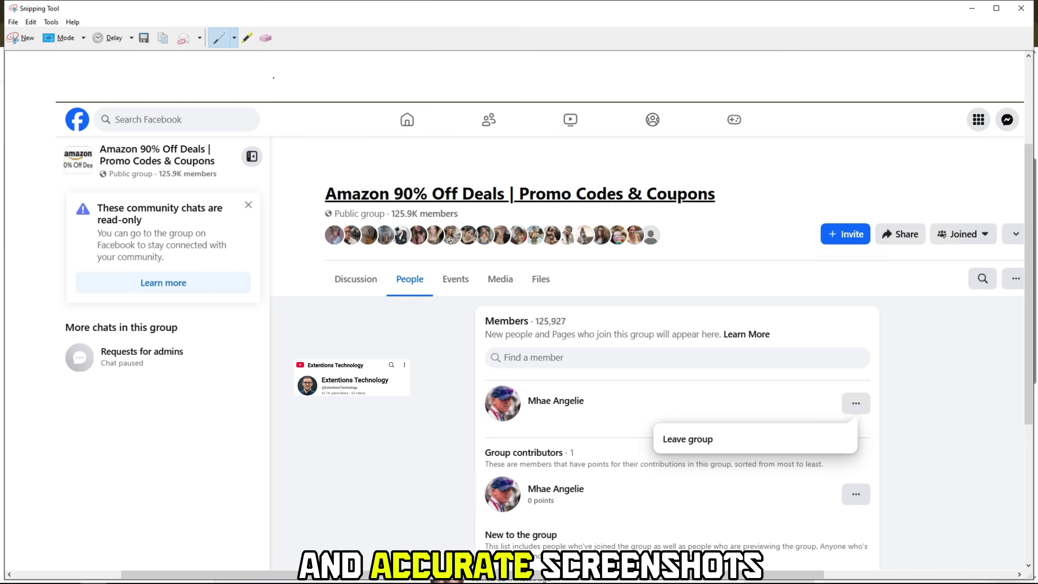
Save the captured screenshot as a PNG named Group in the Downloads folder.
click(143, 38)
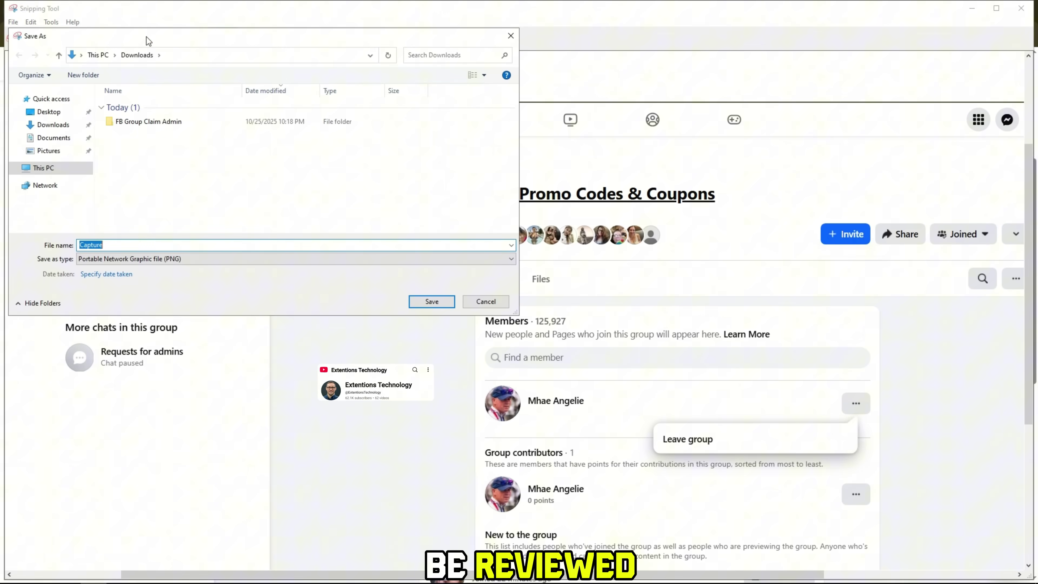
text(Group)
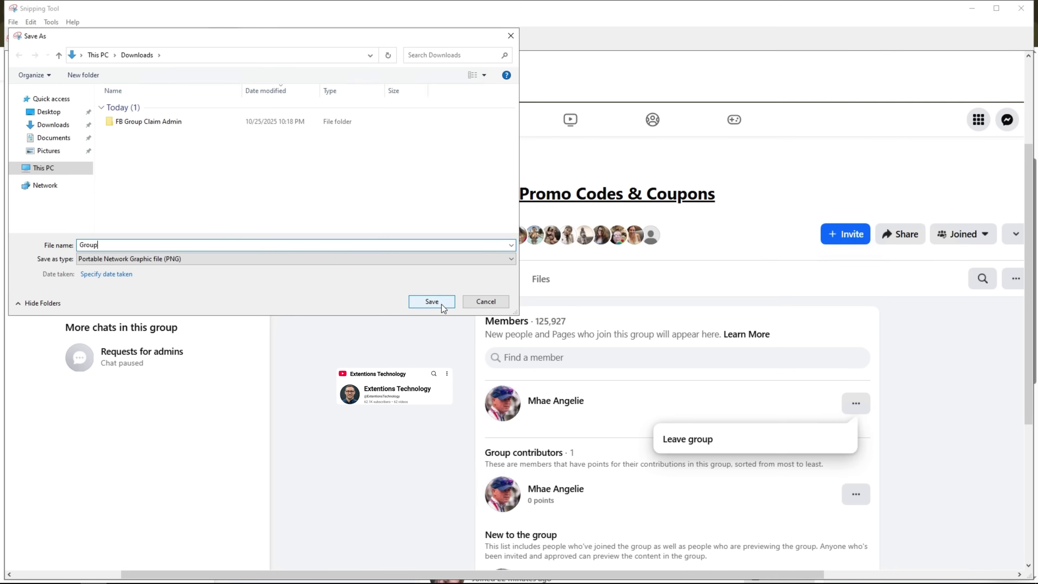
click(433, 302)
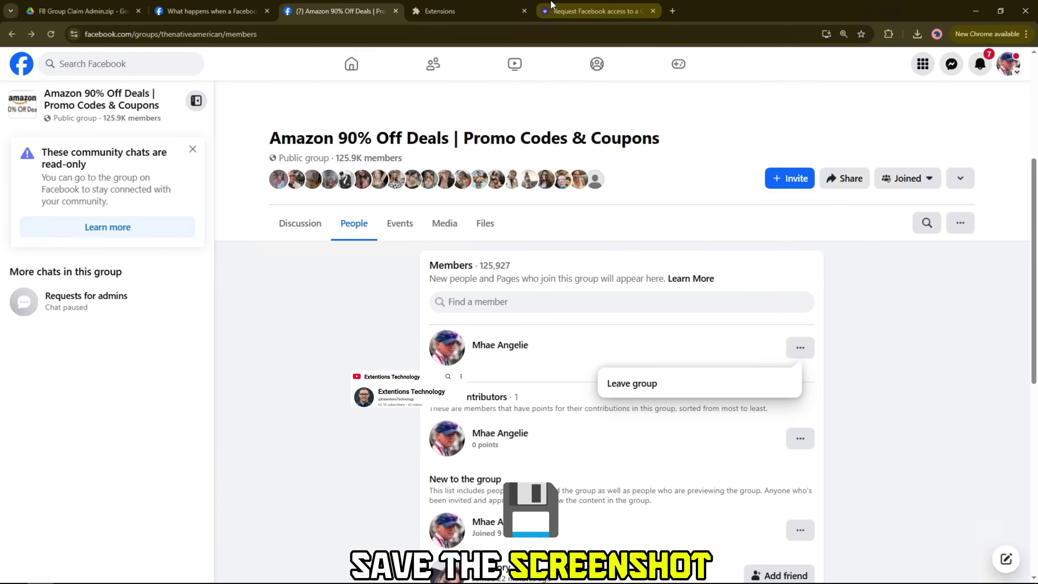
Upload the Group.PNG screenshot from Downloads to the request form as evidence of the issue.
click(552, 7)
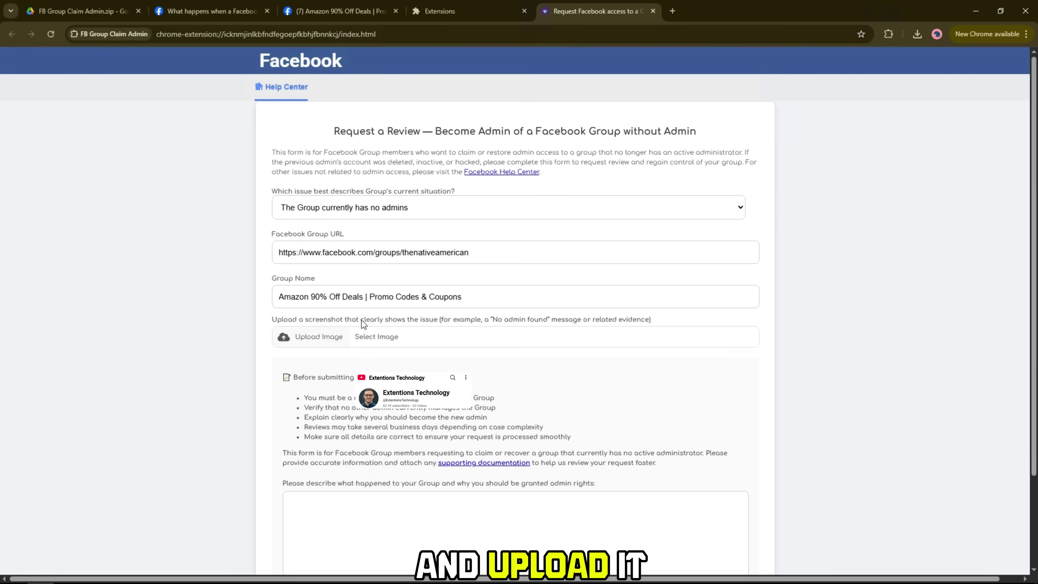
click(342, 338)
click(130, 95)
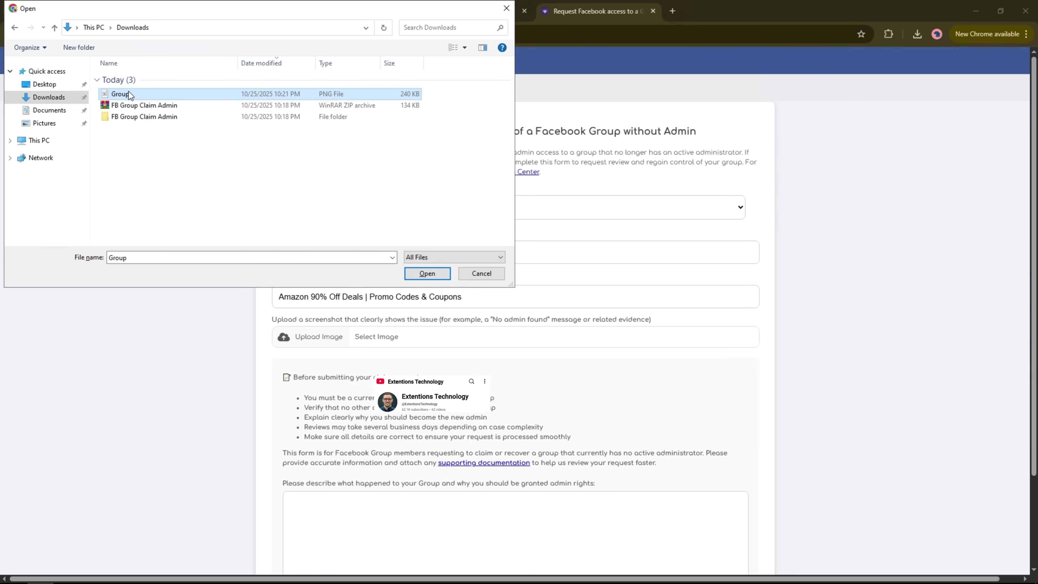
click(415, 273)
Read the form's requirements before submitting a claim, the supporting note and the prompt for the description.
drag(291, 377, 393, 378)
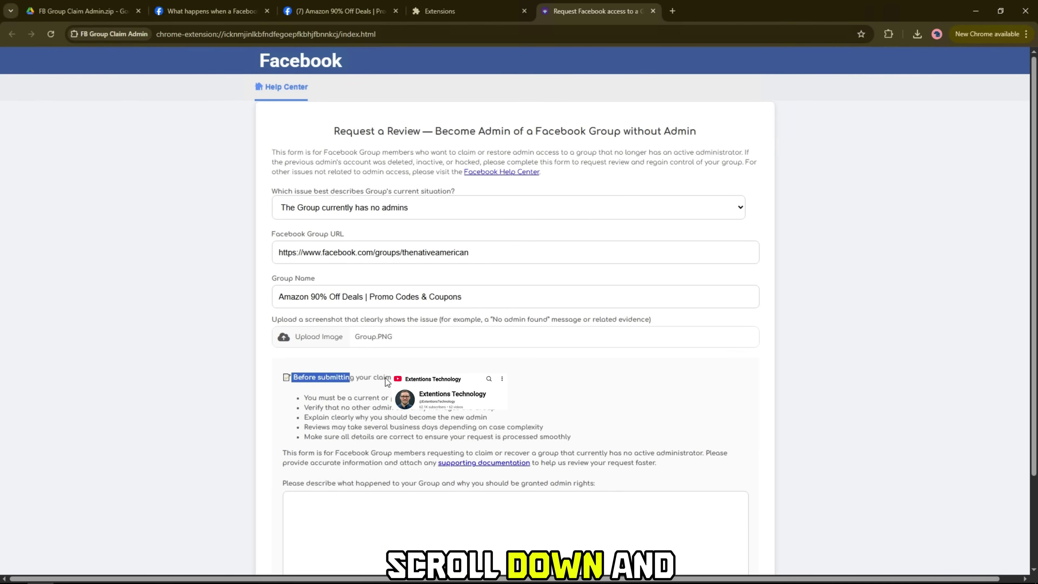
click(352, 397)
drag(304, 398, 510, 402)
click(339, 409)
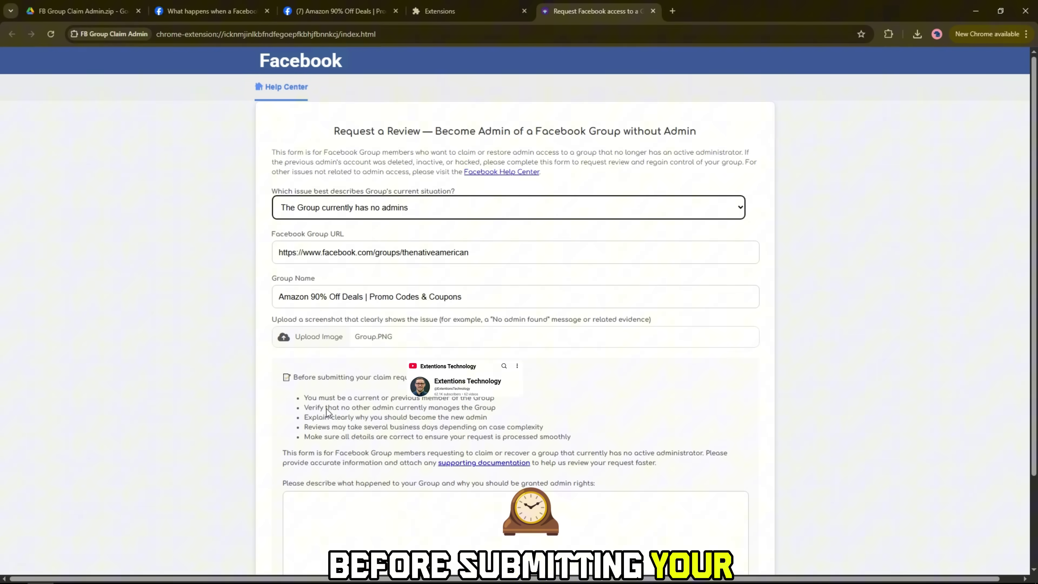
drag(304, 408, 469, 409)
drag(304, 417, 585, 427)
drag(304, 436, 610, 437)
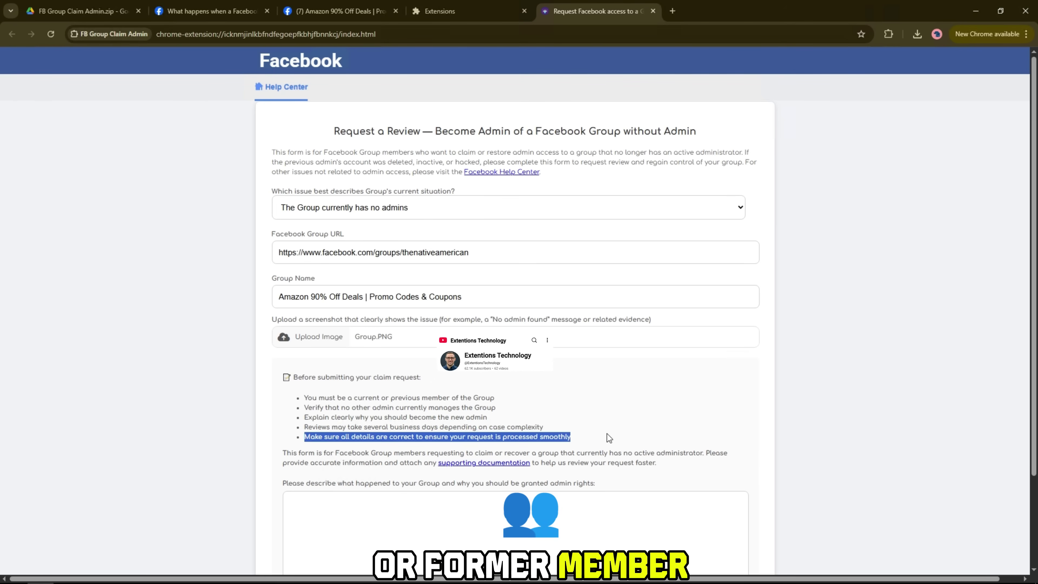
click(303, 438)
drag(282, 453, 679, 465)
click(542, 422)
scroll(542, 422, down, 1)
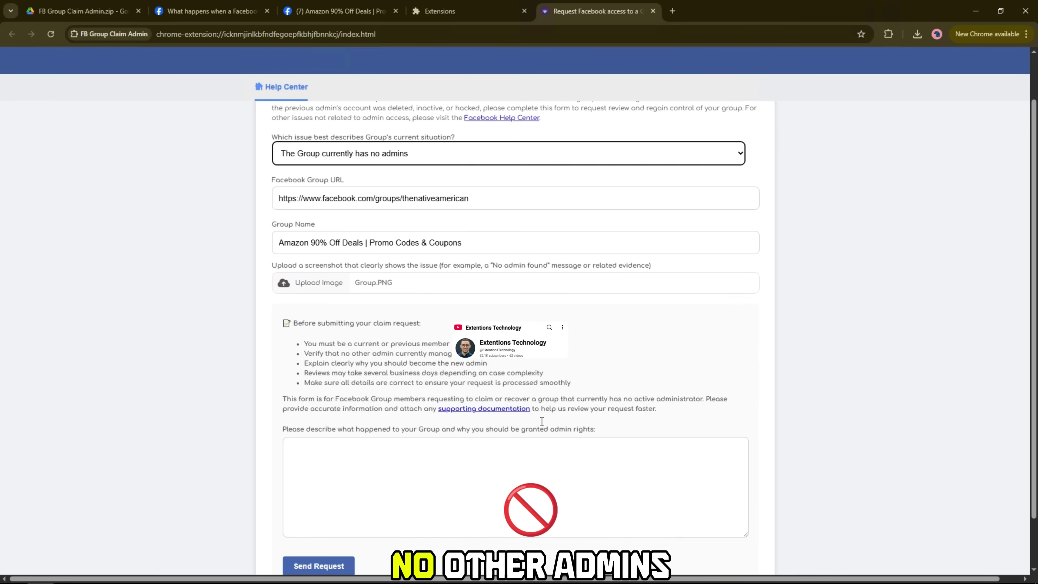
scroll(542, 421, down, 1)
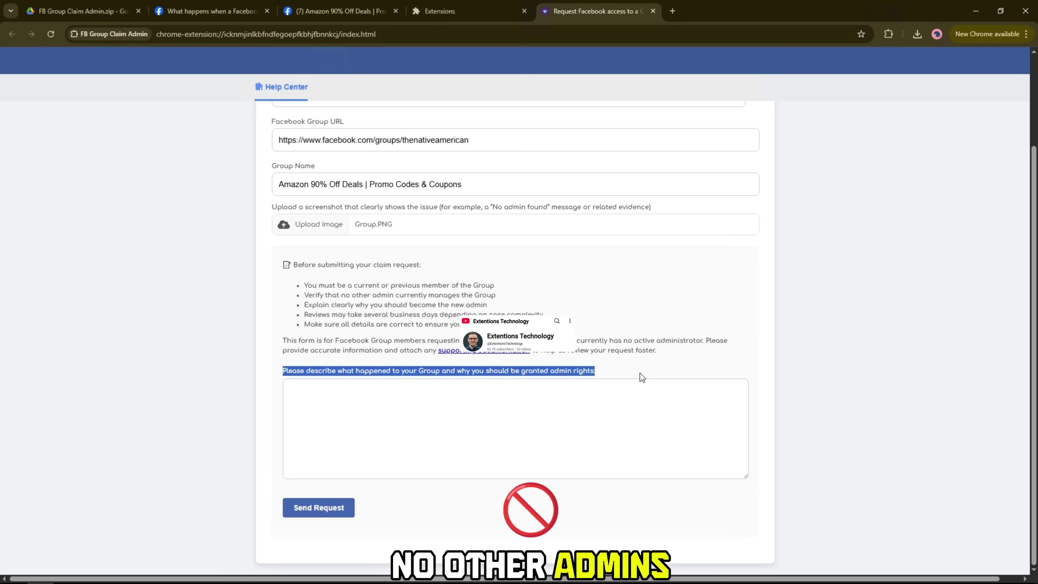
click(545, 370)
Copy the whole text of the Additional Info file in the FB Group Claim Admin folder into the form's description.
click(66, 573)
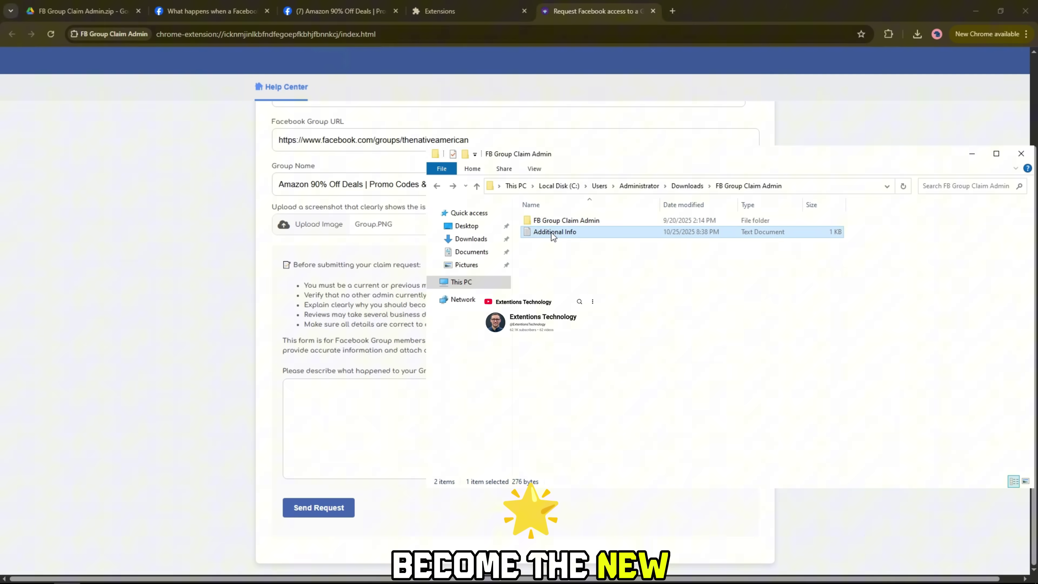
double_click(567, 233)
key(ctrl+a)
key(ctrl+c)
key(alt+Tab)
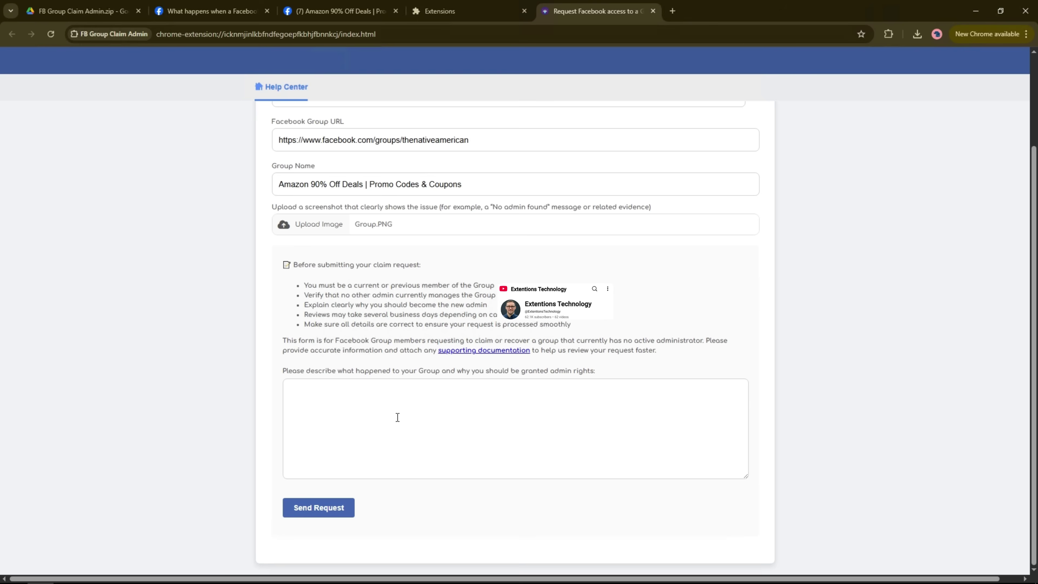
key(ctrl+v)
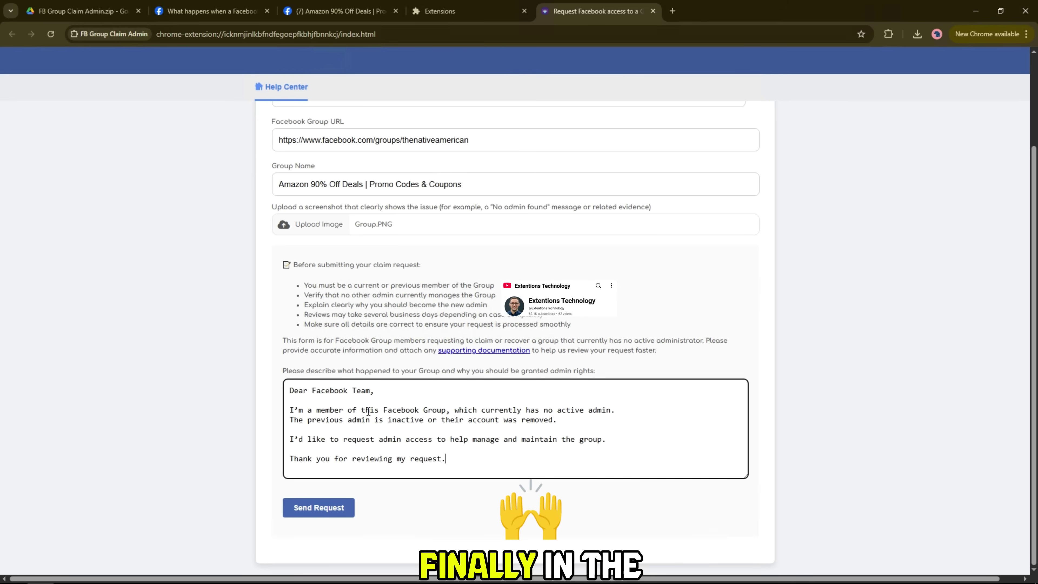
Review the description's sentences about the missing admin and the wish to manage the group, and send the request.
triple_click(302, 413)
triple_click(372, 411)
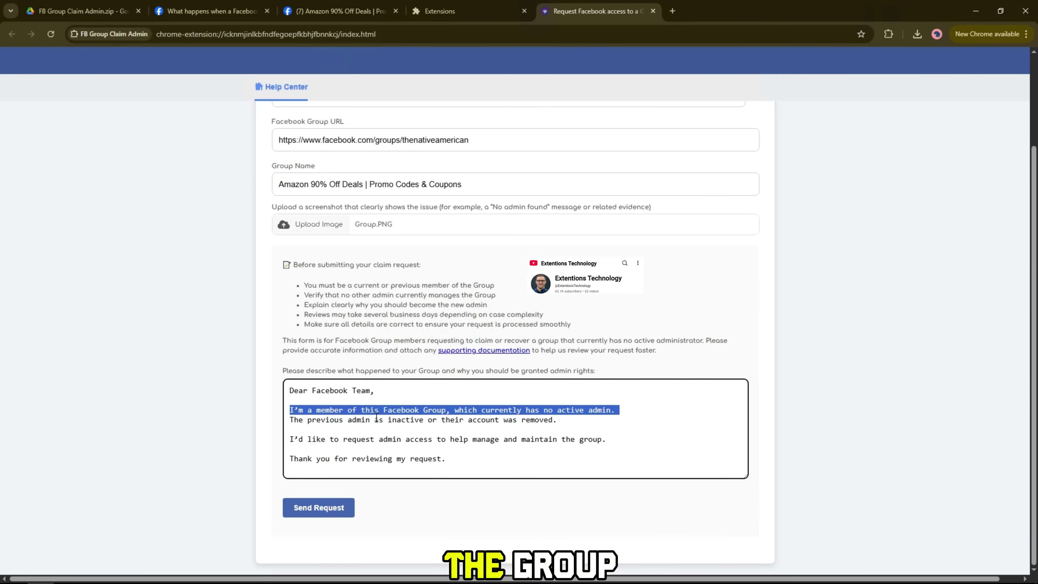
triple_click(377, 414)
triple_click(376, 422)
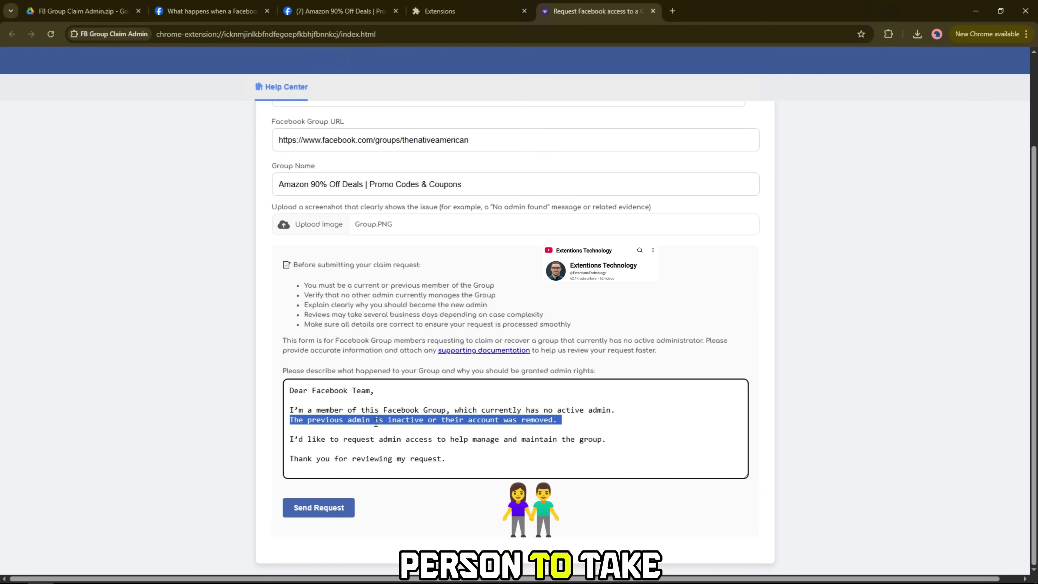
triple_click(355, 440)
click(357, 460)
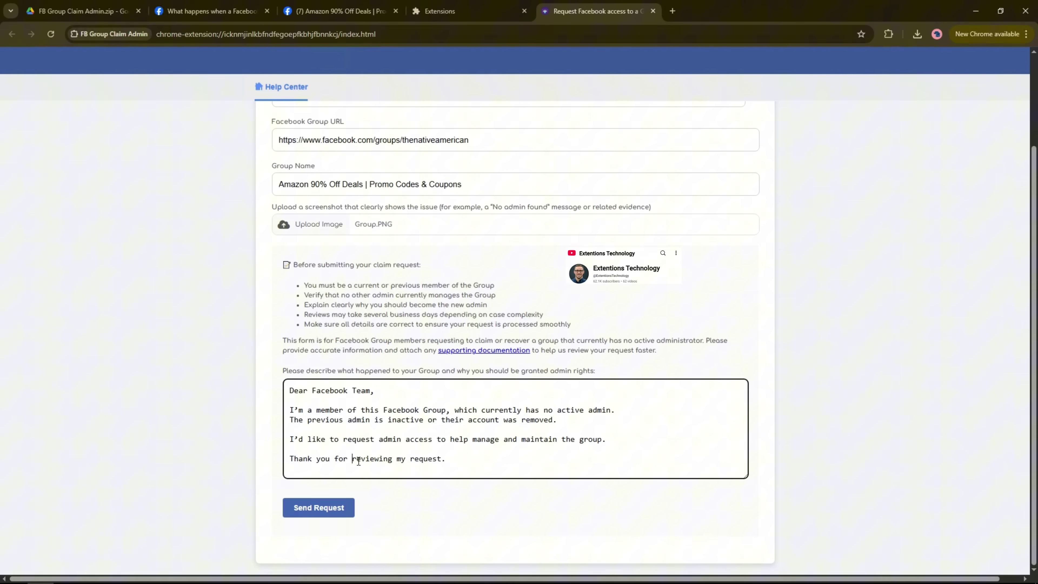
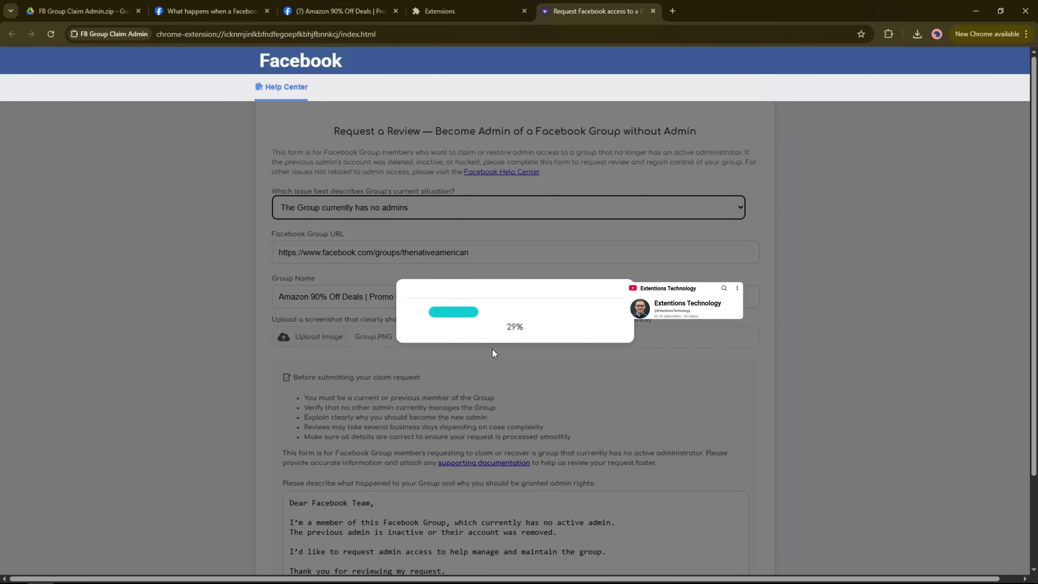
Reload the Facebook group's members page while the request is being processed.
scroll(511, 370, down, 3)
scroll(511, 370, up, 3)
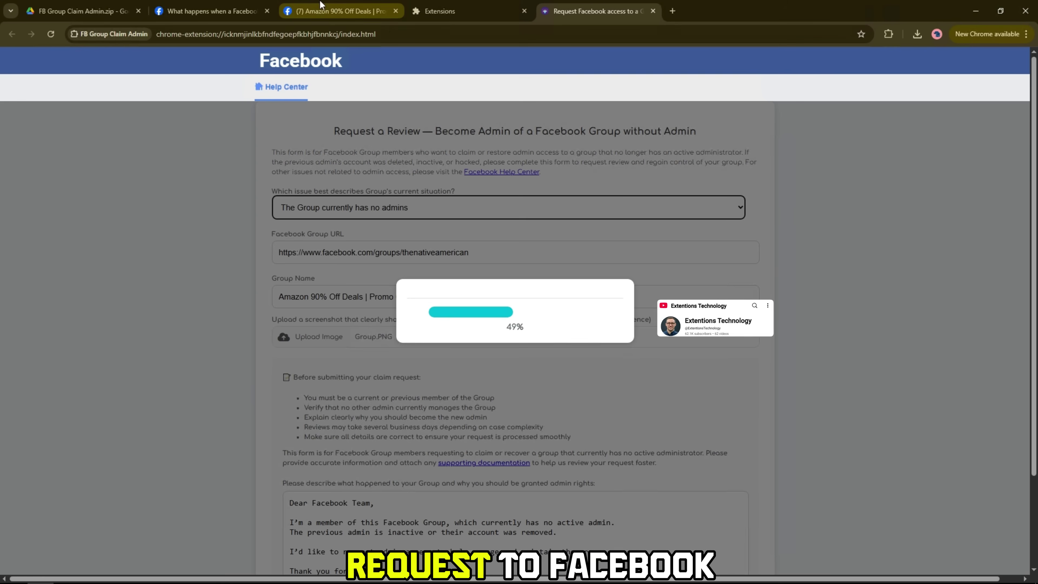
click(341, 11)
key(F5)
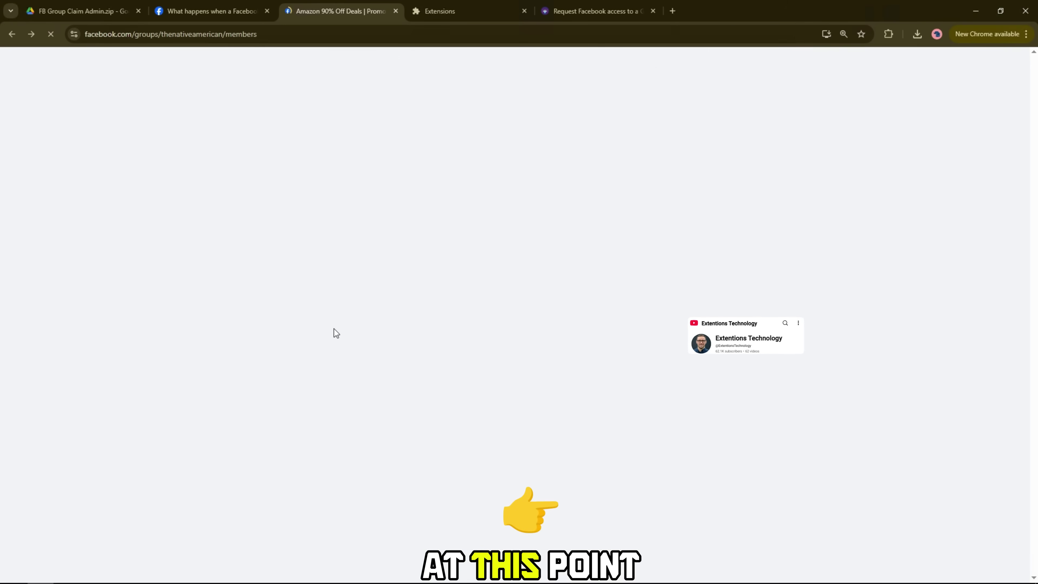
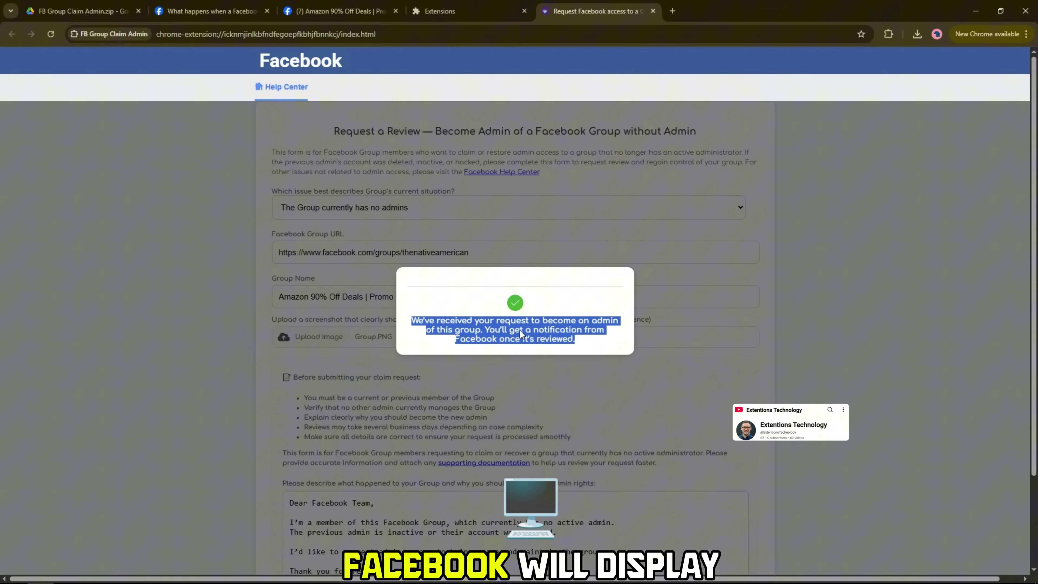
Read the message displayed over the form about the submitted admin request.
triple_click(516, 334)
click(526, 327)
triple_click(591, 342)
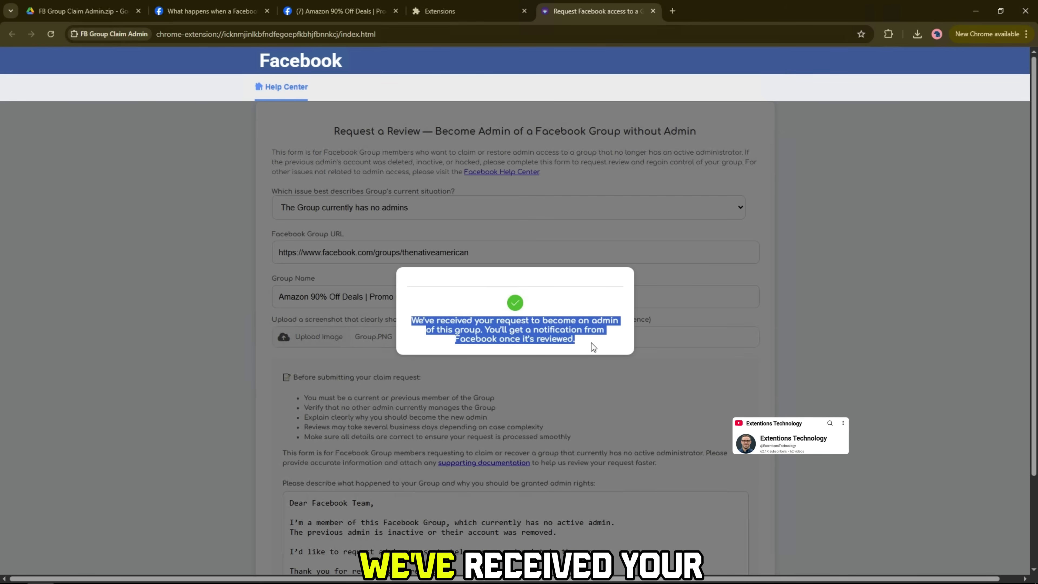
click(518, 314)
scroll(531, 323, down, 3)
scroll(545, 327, up, 3)
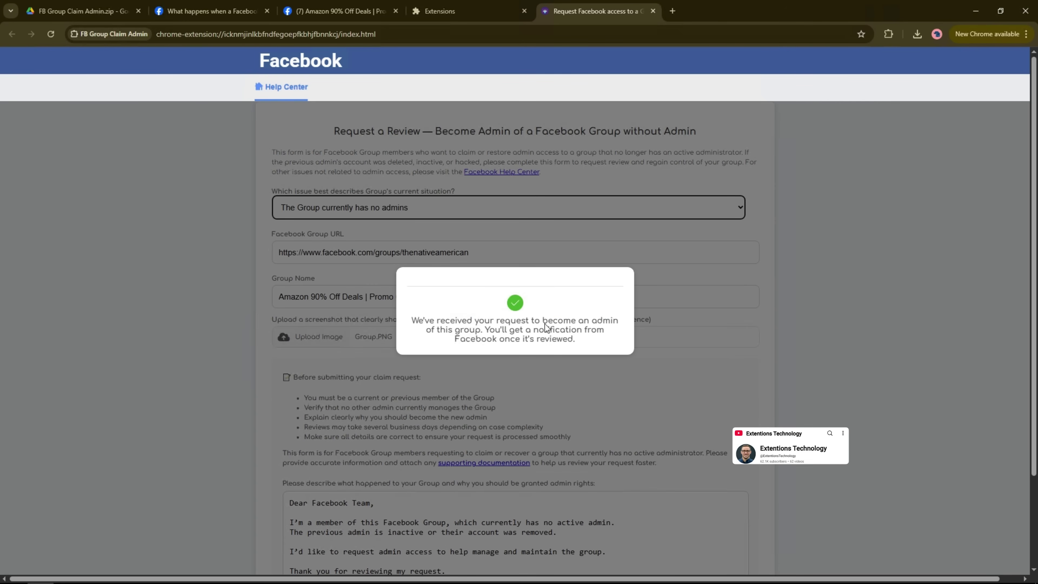
Switch to the Facebook group's members page, reload it and check the options for the own member entry.
click(327, 7)
right_click(302, 274)
click(330, 319)
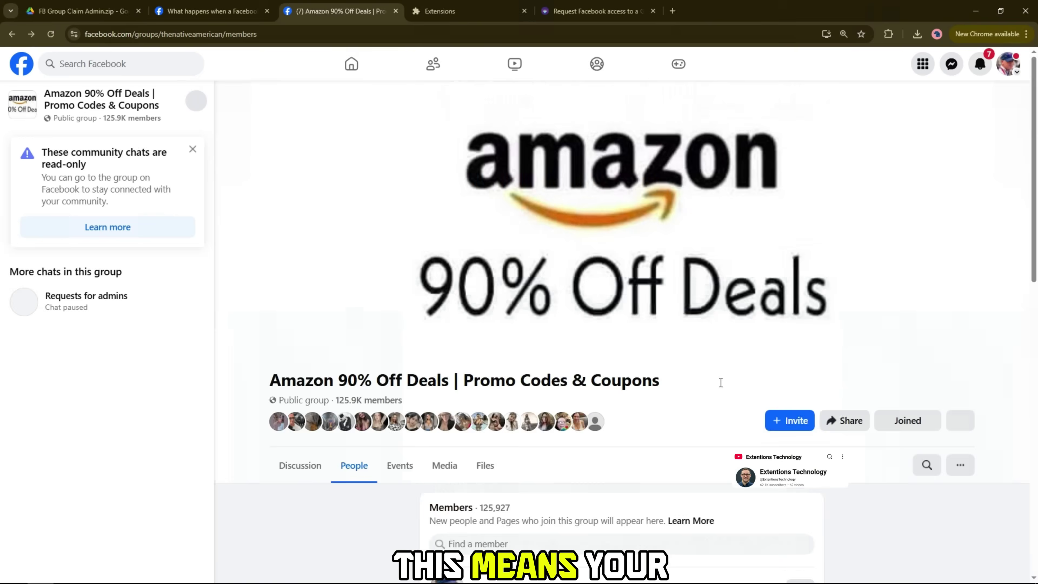
scroll(720, 383, down, 3)
click(800, 409)
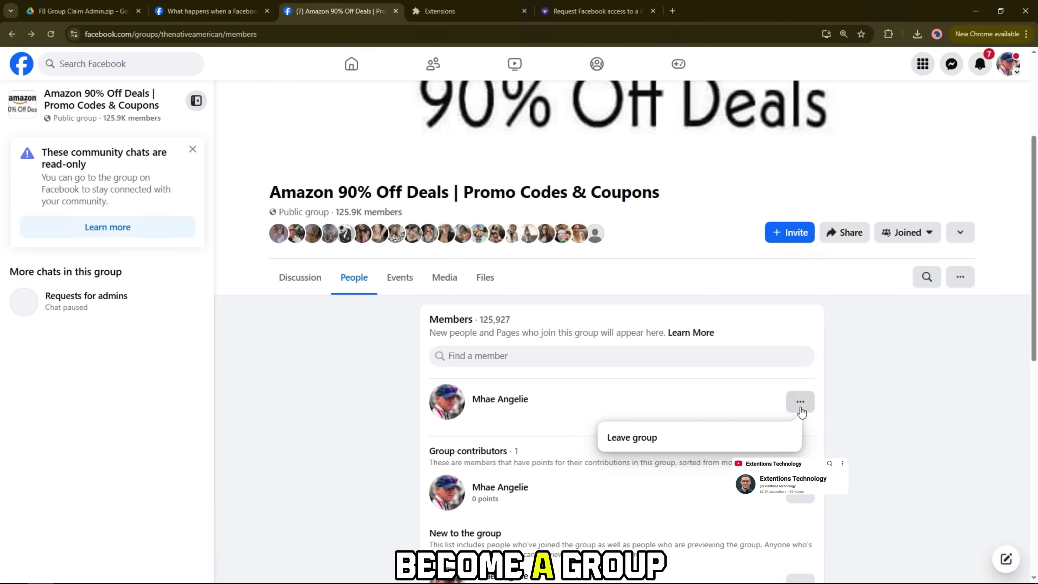
click(801, 408)
Review the Help Center article's heading and first paragraph on Facebook groups that have no admins.
click(210, 11)
triple_click(478, 135)
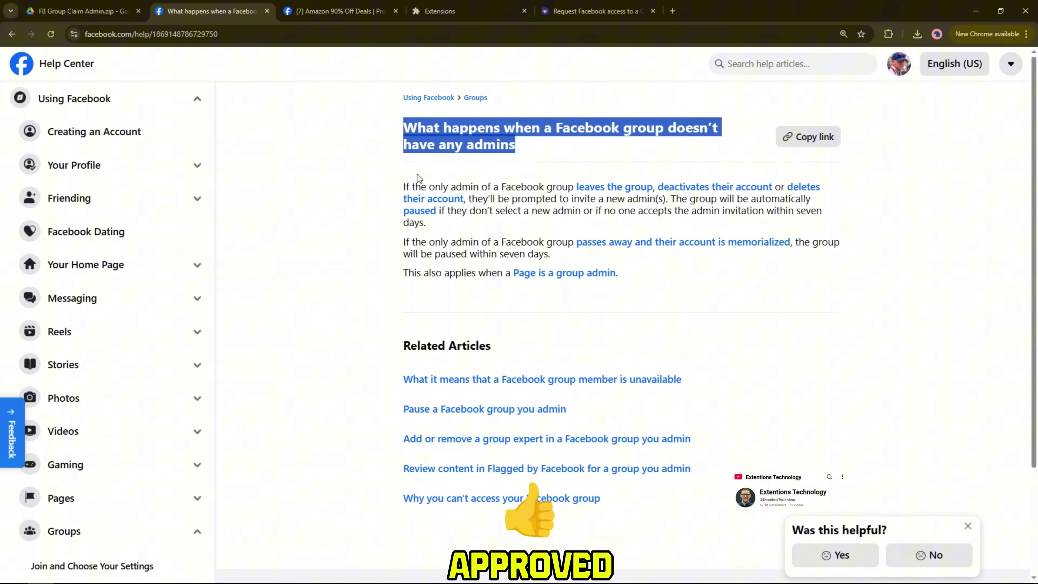
drag(404, 187, 427, 223)
click(666, 209)
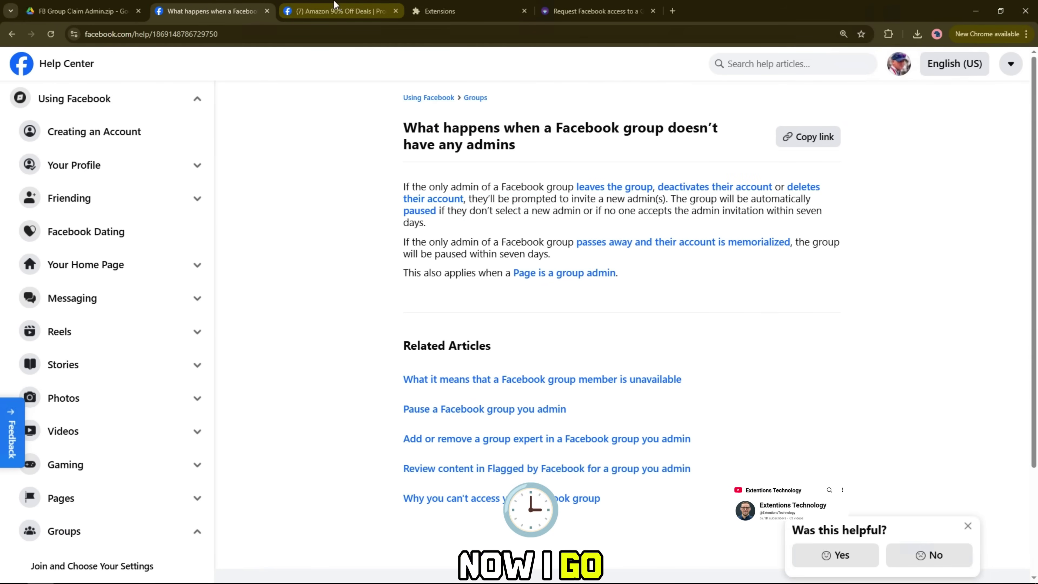
Return to the Facebook group's members page and refresh it to check the admin status.
click(340, 11)
key(ctrl+s)
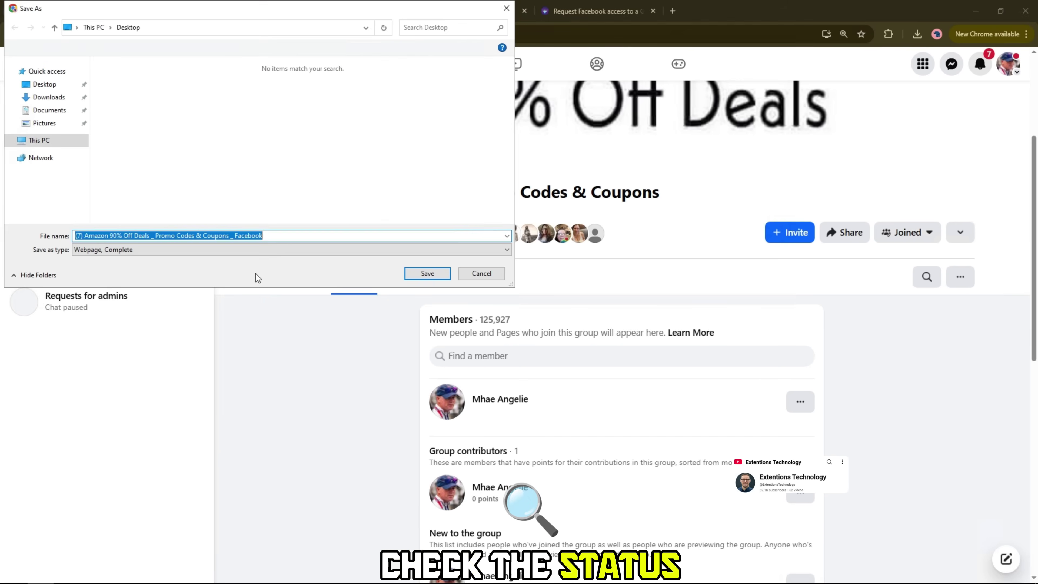
click(480, 273)
right_click(237, 226)
click(255, 269)
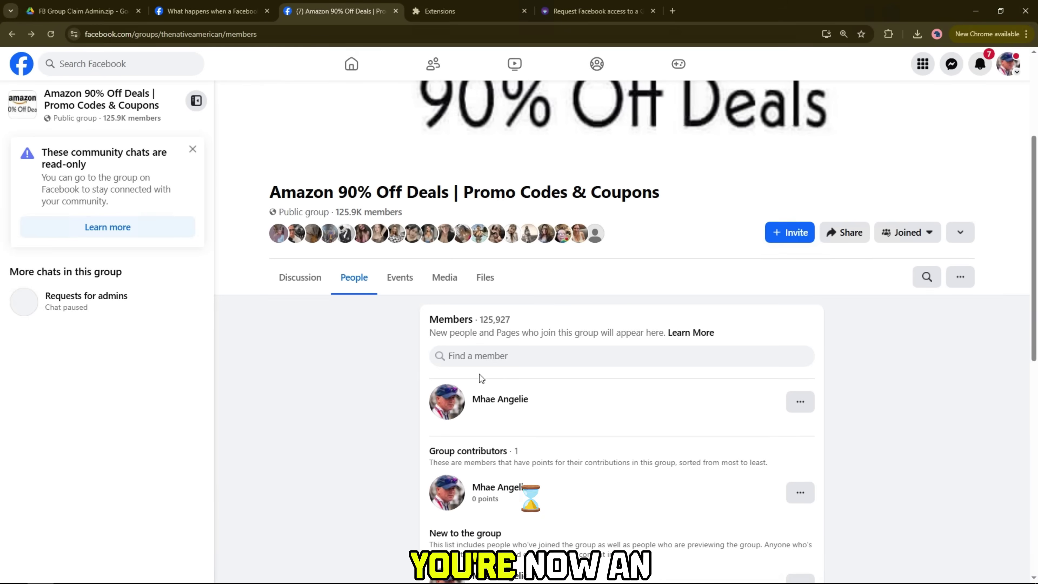
Look through the member sections of the group and reload the page once more.
scroll(685, 373, down, 4)
scroll(681, 378, up, 4)
scroll(662, 373, down, 5)
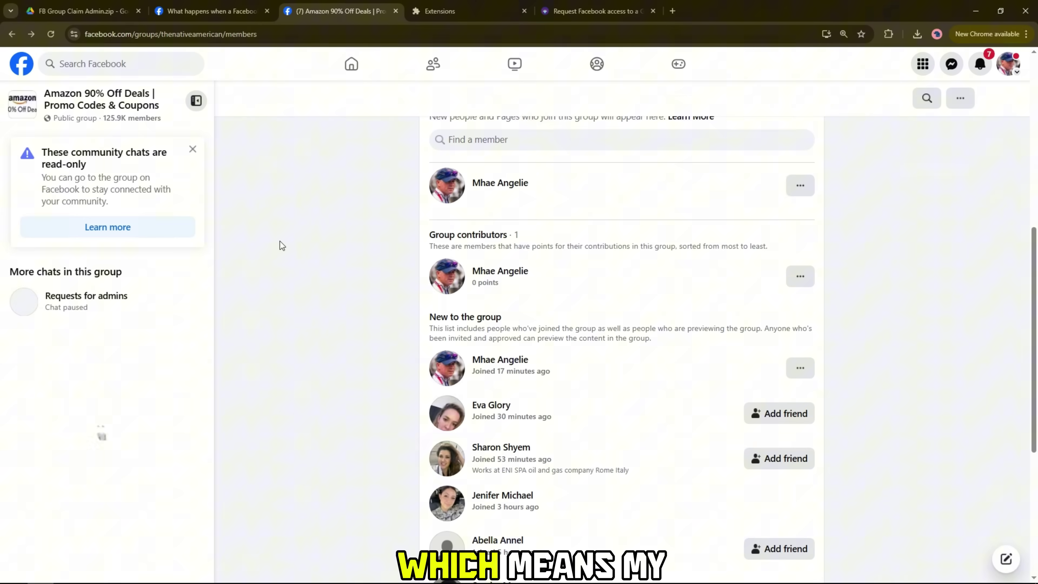
key(F5)
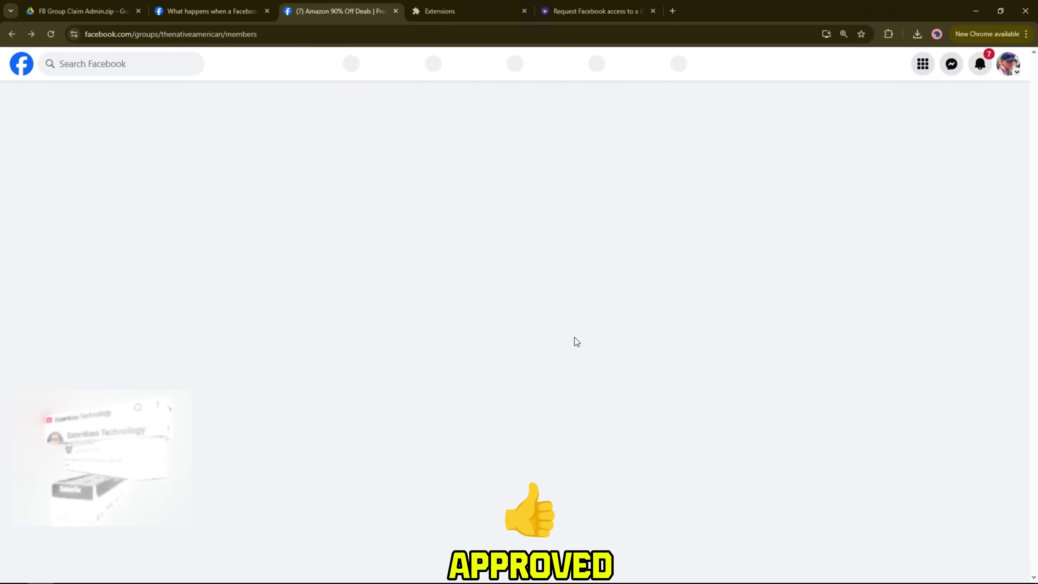
scroll(925, 216, up, 5)
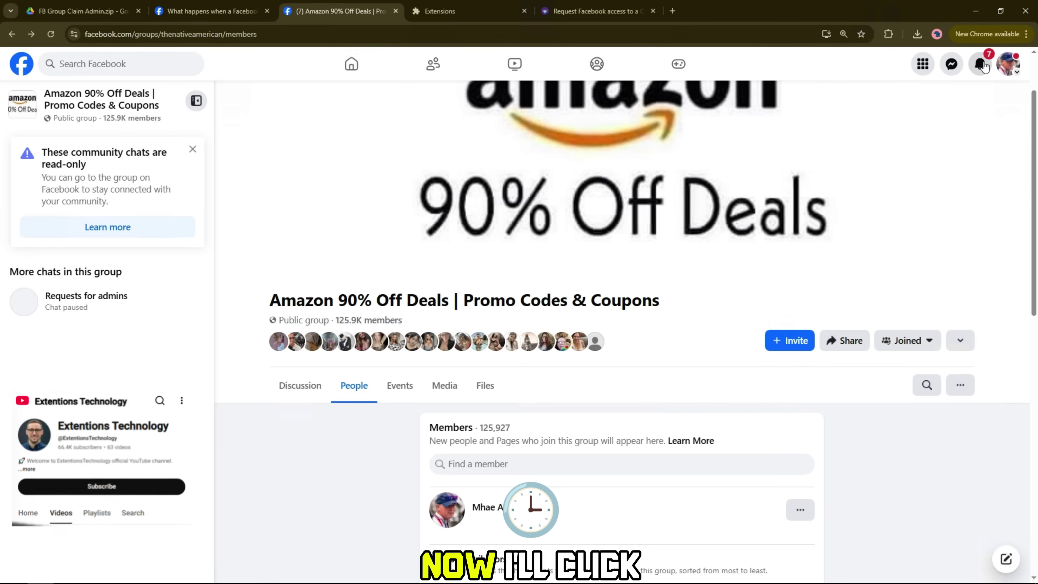
Mark the notification about becoming a group admin as read and reload the group's members page.
click(983, 67)
click(989, 170)
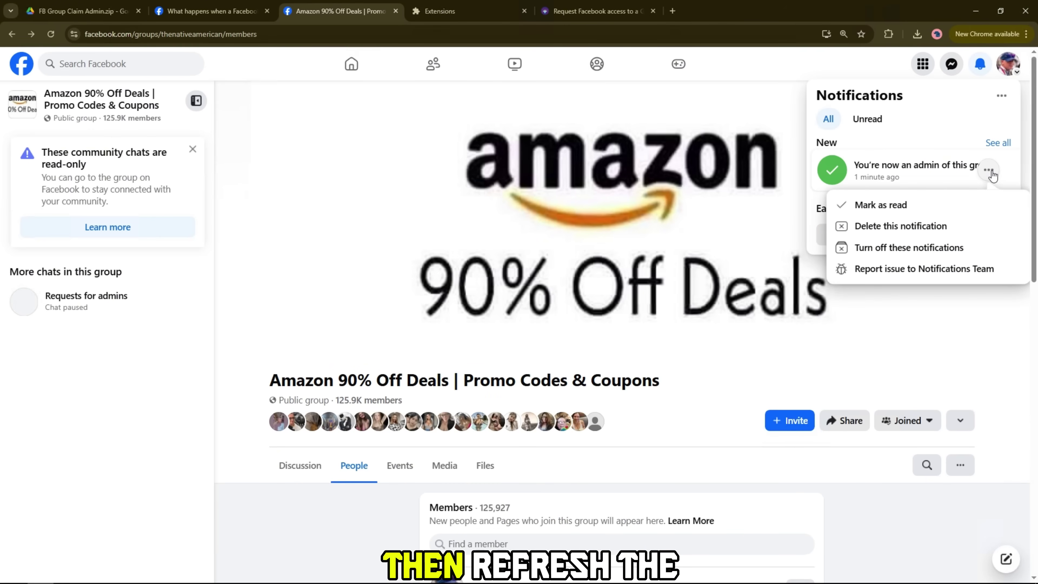
click(877, 203)
scroll(665, 310, down, 5)
click(290, 331)
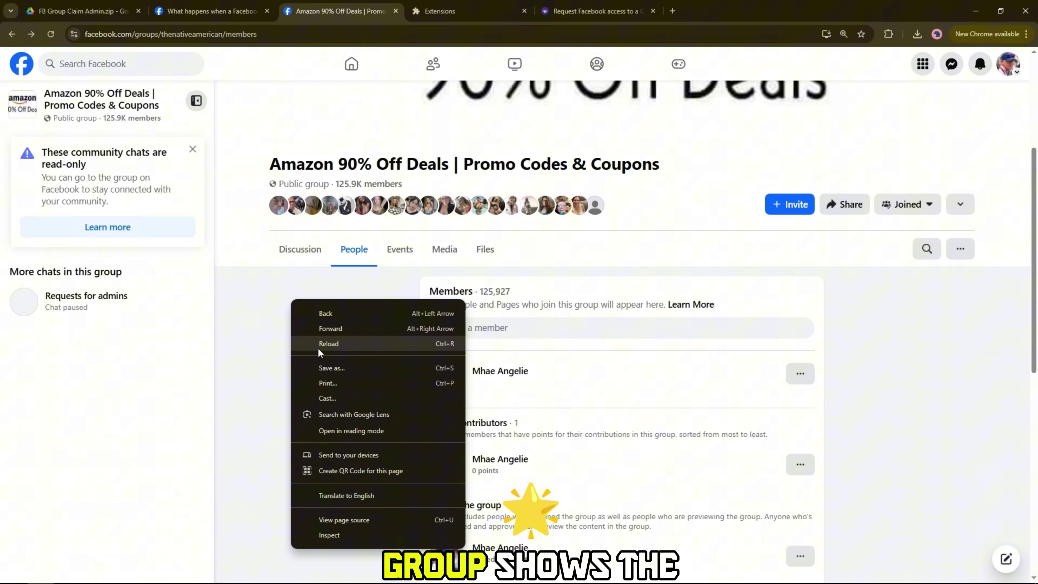
click(327, 344)
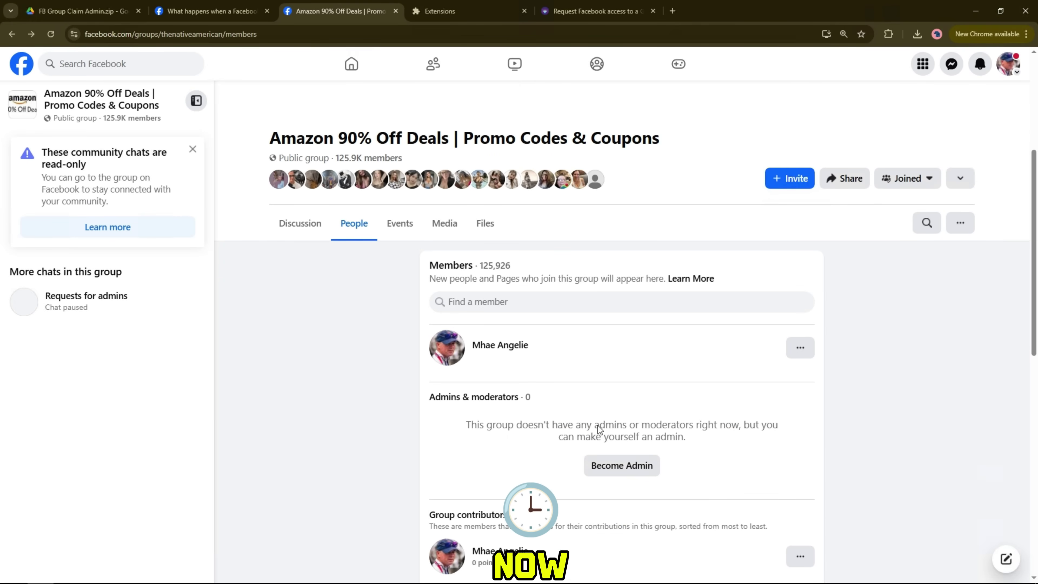
Read the missing-admins notice and the rights described in the Become Admin dialog, close the dialog and check the own member entry's options.
triple_click(600, 429)
click(686, 447)
click(621, 465)
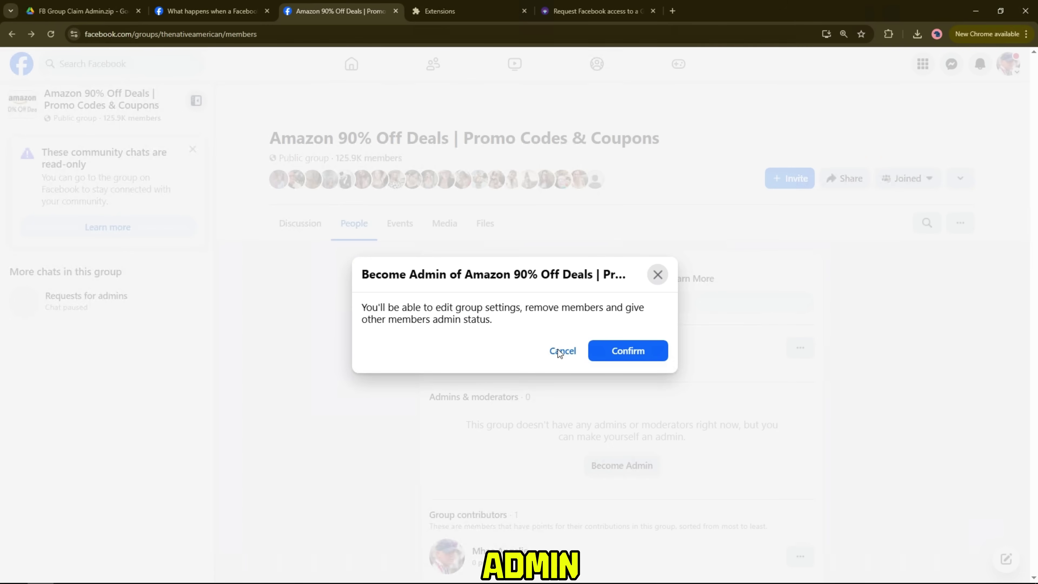
drag(358, 309, 627, 290)
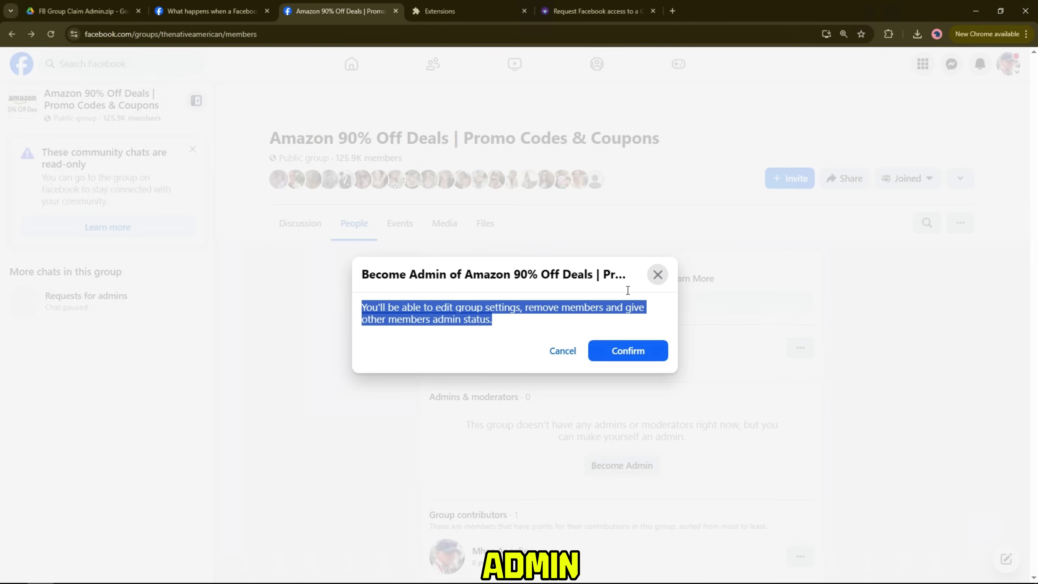
click(719, 327)
click(790, 352)
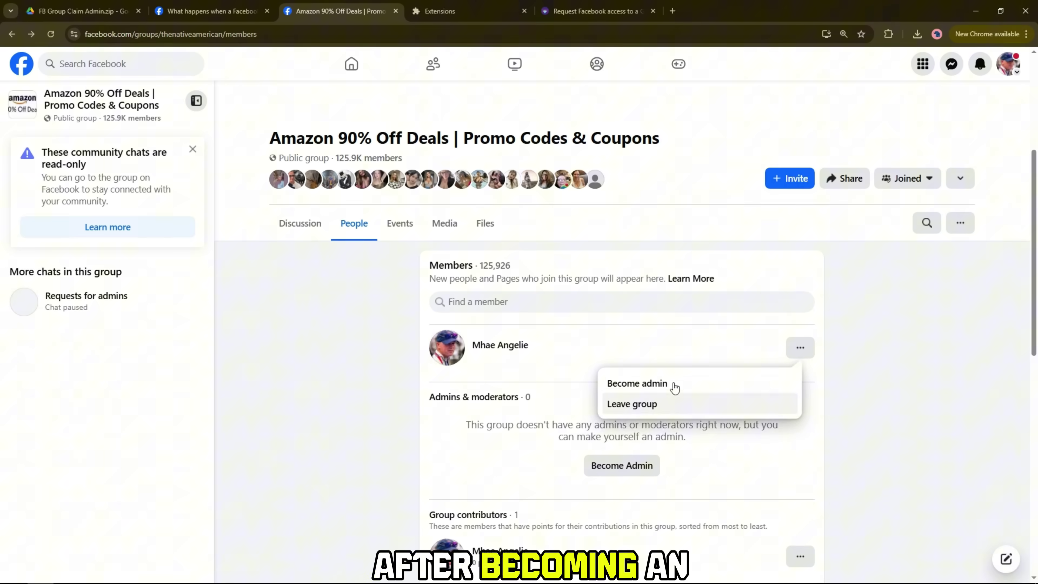
Reload the members page, choose to become admin of the group and confirm the role.
scroll(295, 226, down, 10)
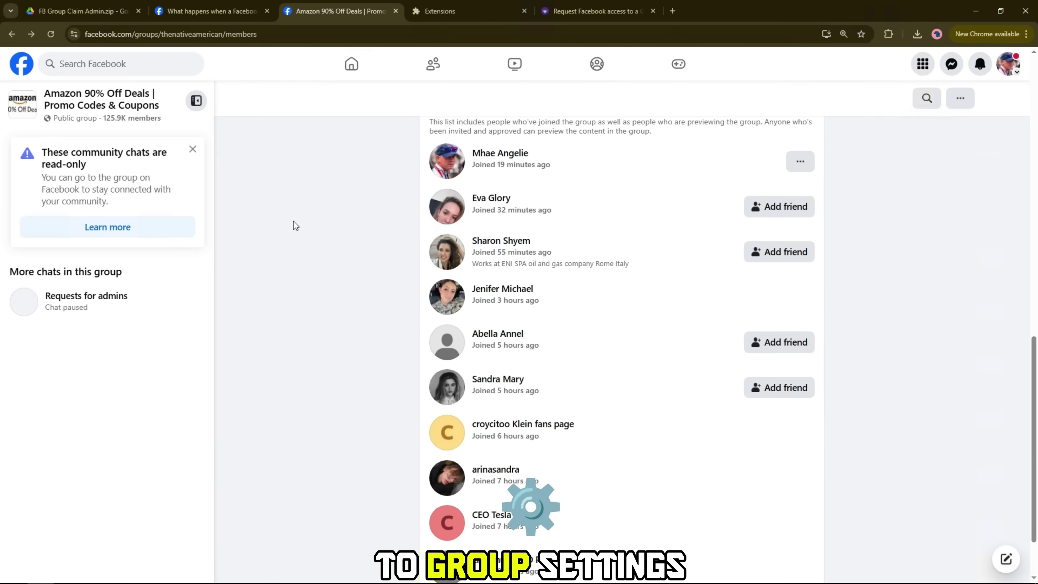
key(F5)
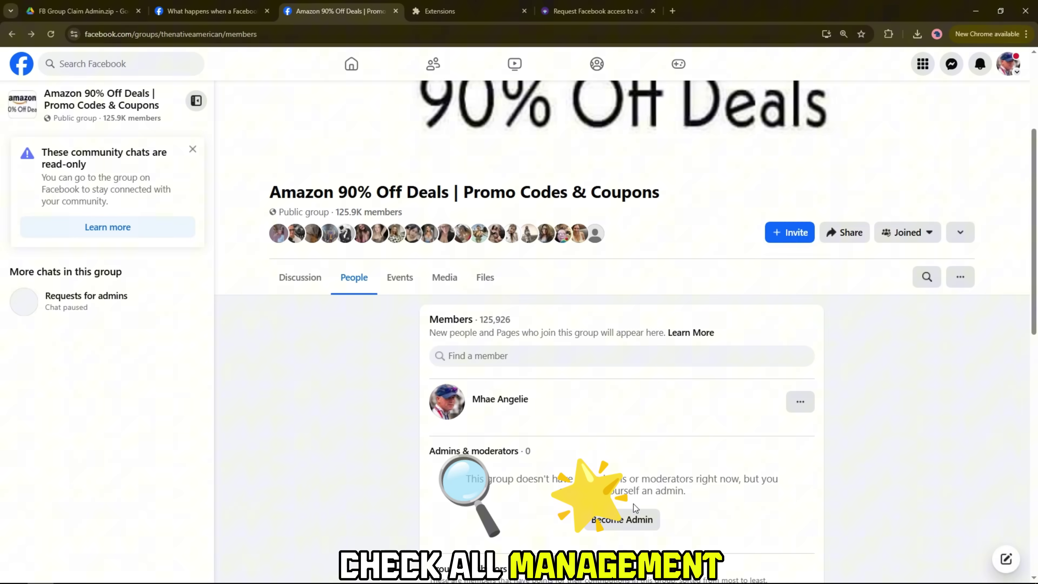
click(627, 515)
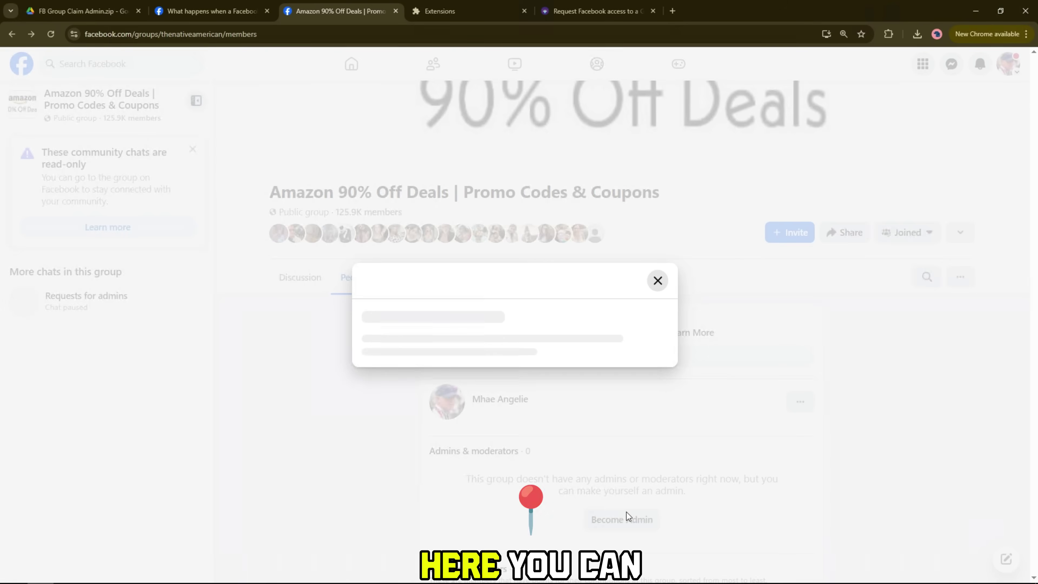
click(628, 351)
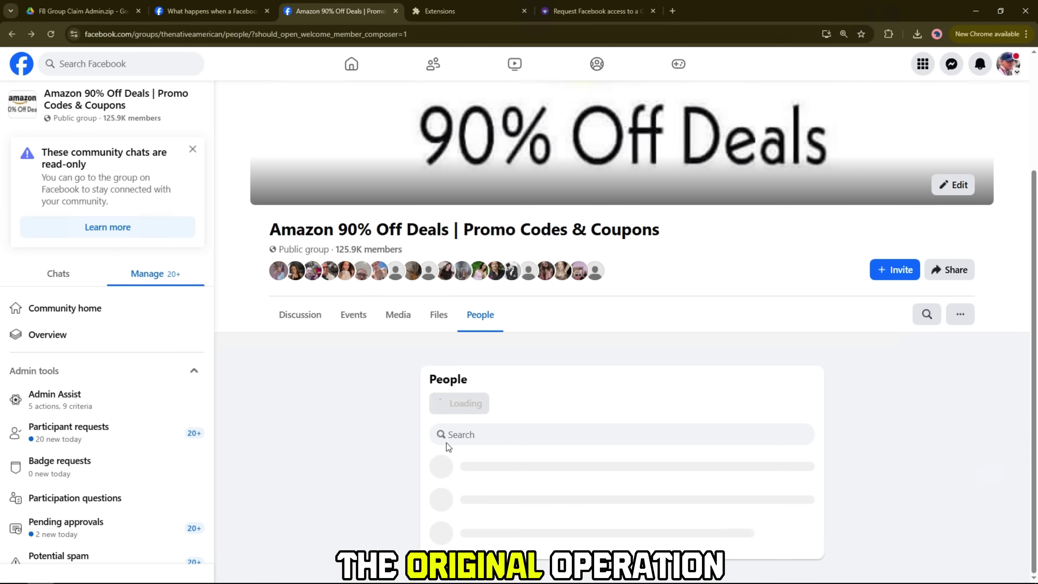
Leave the welcome post for new members unpublished and open the group's settings.
scroll(74, 364, down, 7)
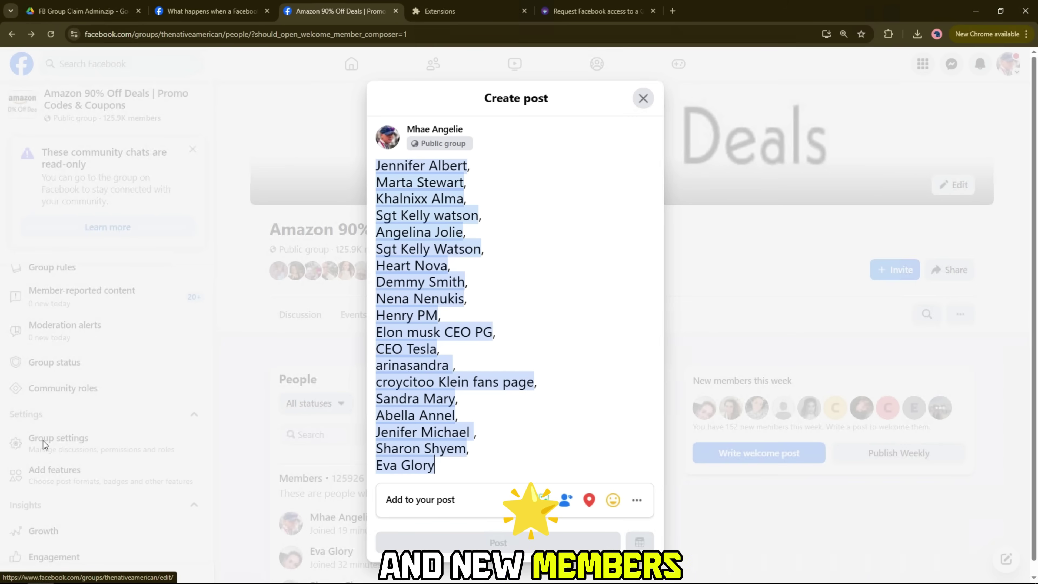
click(43, 441)
click(43, 441)
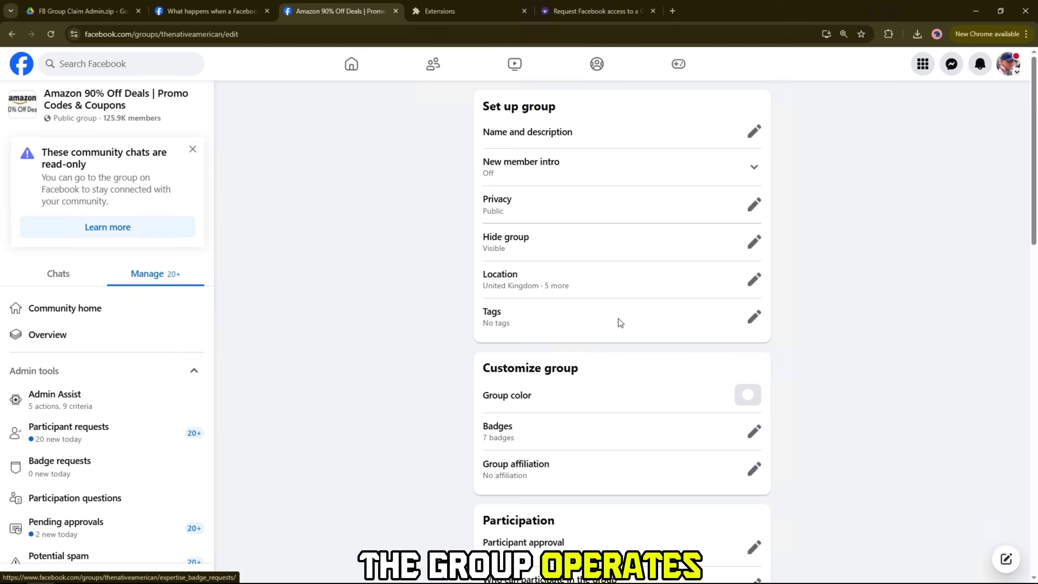
Examine the group's setup, customization, participation, discussion and added-feature settings along with the available admin tools.
scroll(543, 282, down, 15)
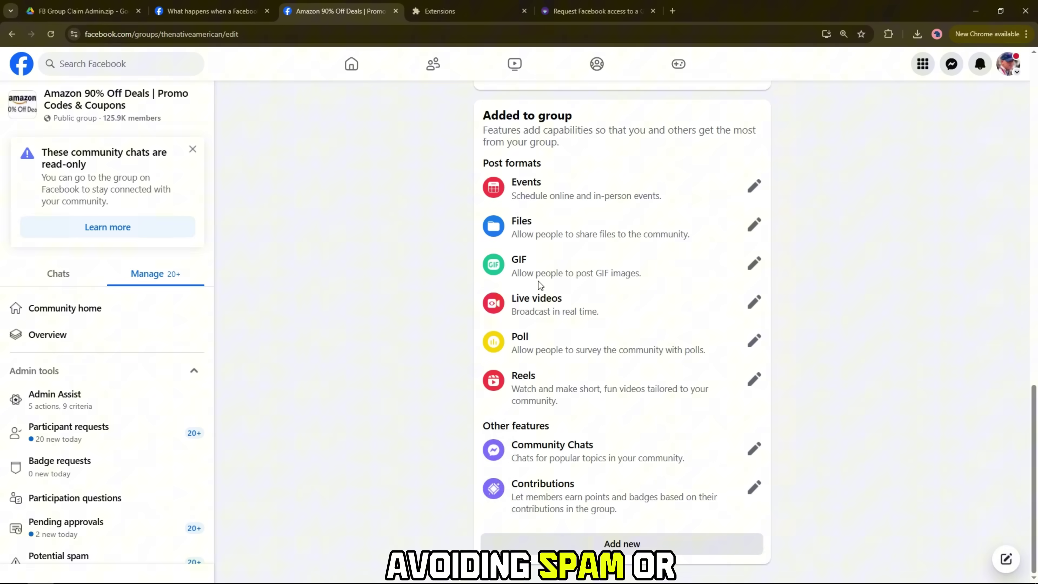
scroll(539, 281, up, 15)
scroll(529, 282, down, 15)
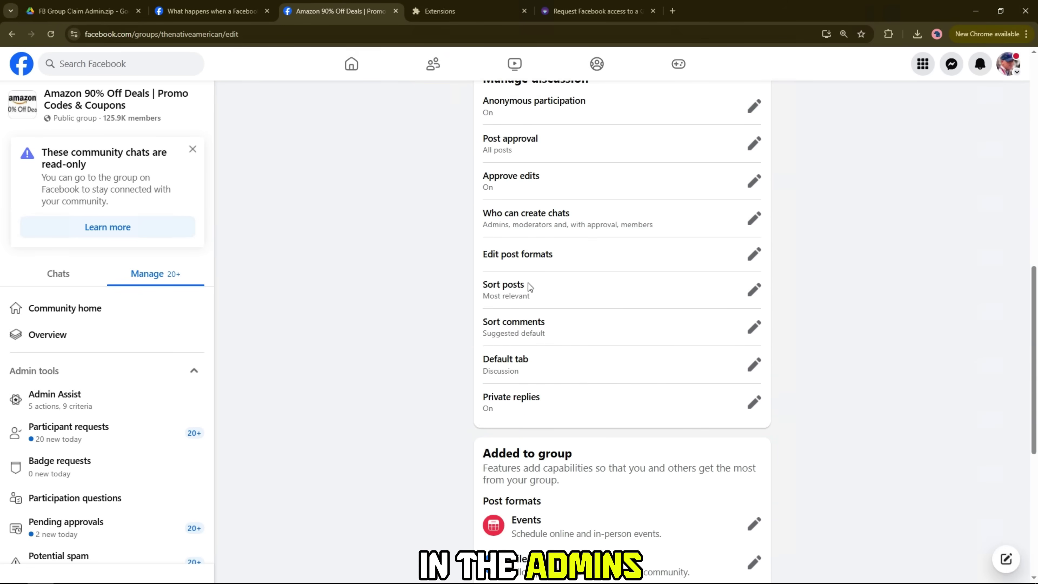
scroll(529, 282, up, 8)
scroll(150, 324, down, 4)
scroll(150, 325, down, 3)
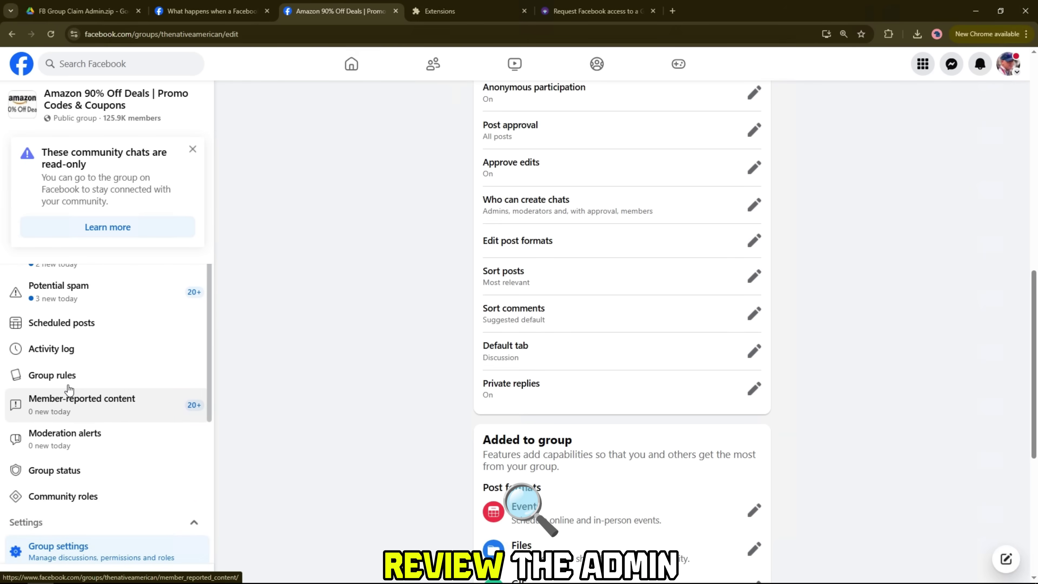
scroll(693, 401, down, 6)
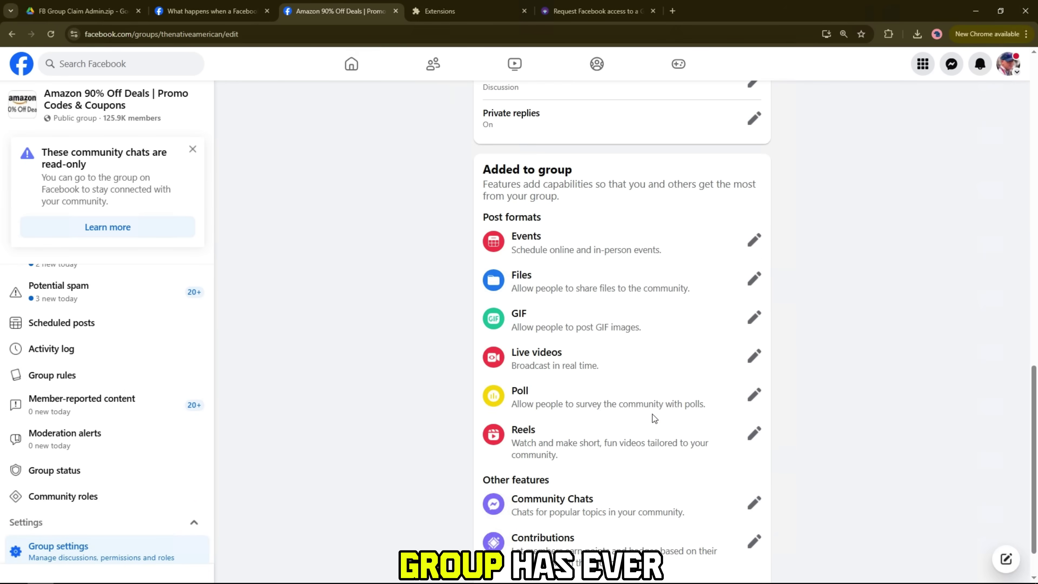
scroll(651, 411, up, 20)
scroll(46, 411, up, 7)
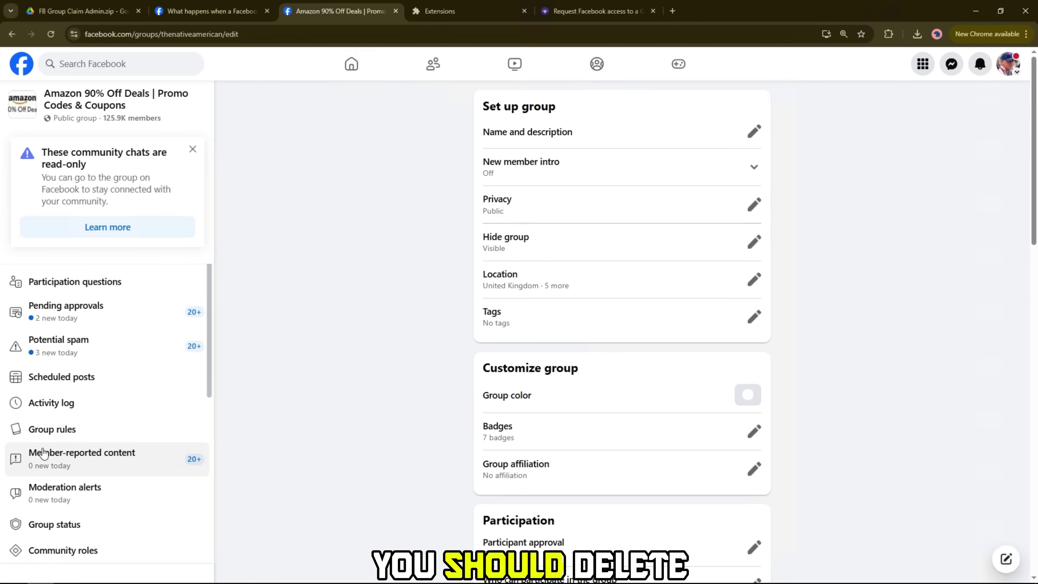
Open the group's activity log and review today's entry about the new admin.
scroll(76, 404, down, 10)
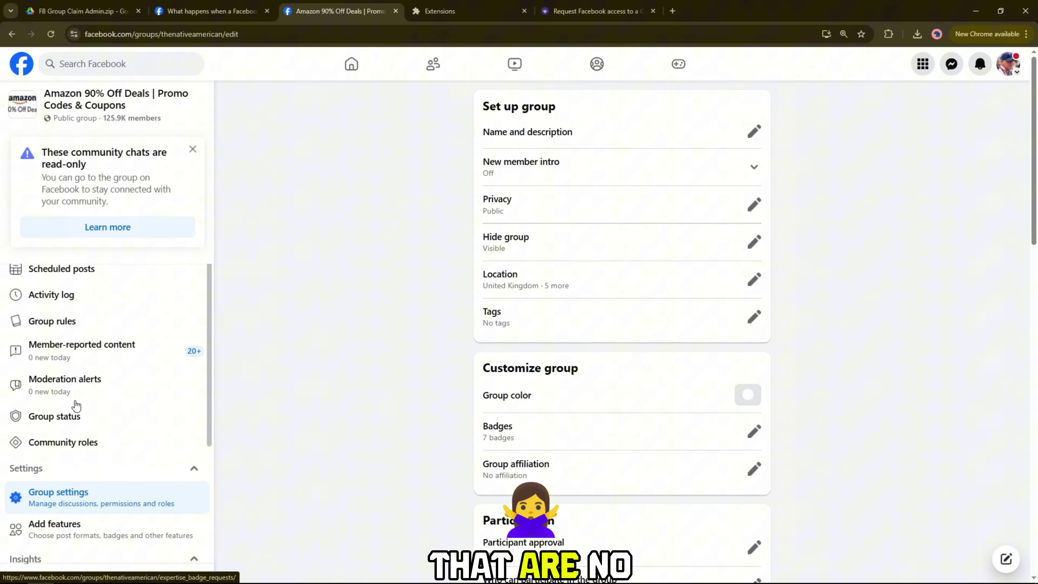
scroll(75, 403, up, 10)
scroll(82, 450, down, 3)
click(69, 512)
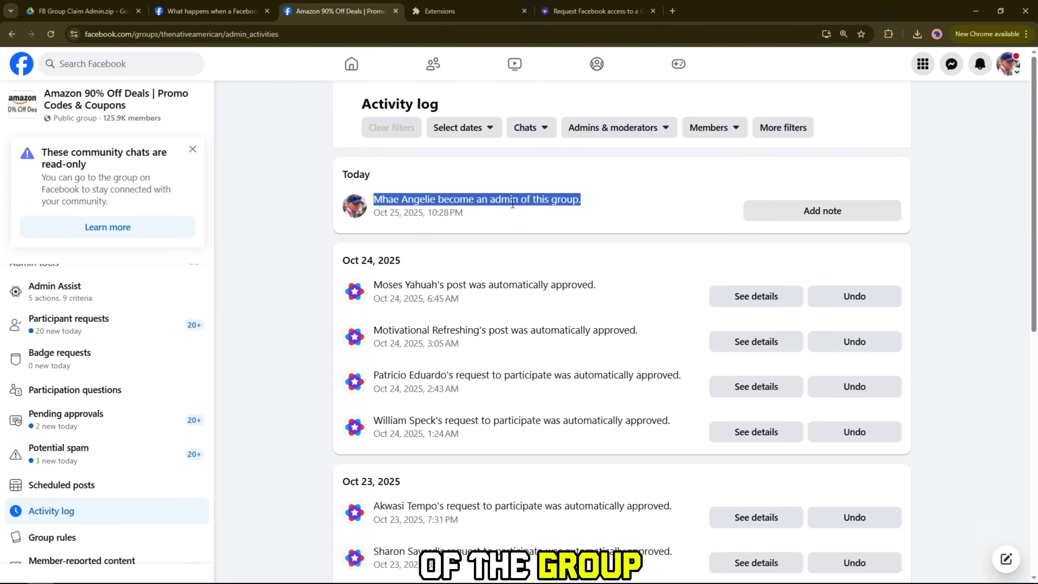
triple_click(449, 221)
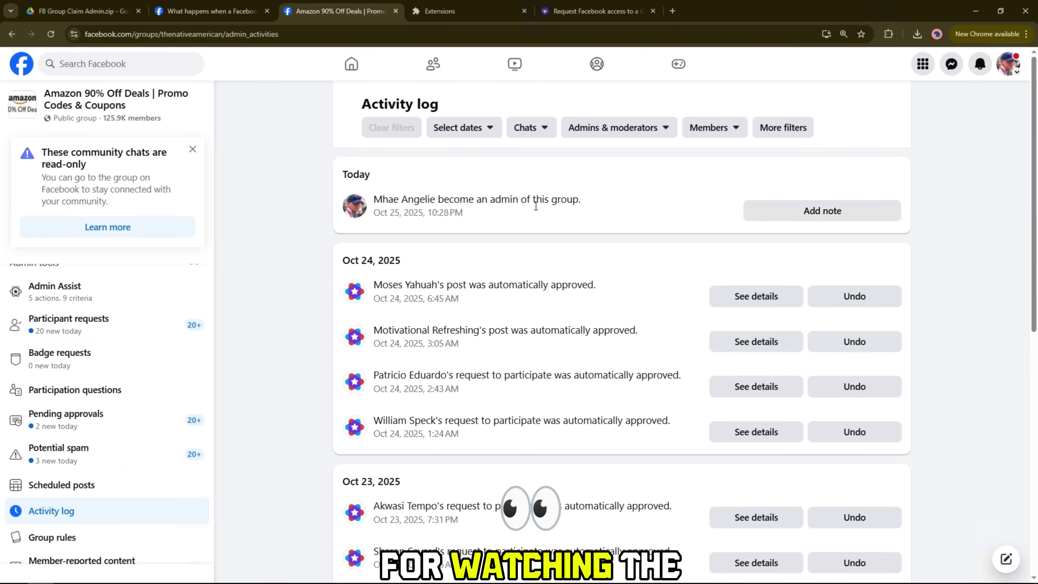